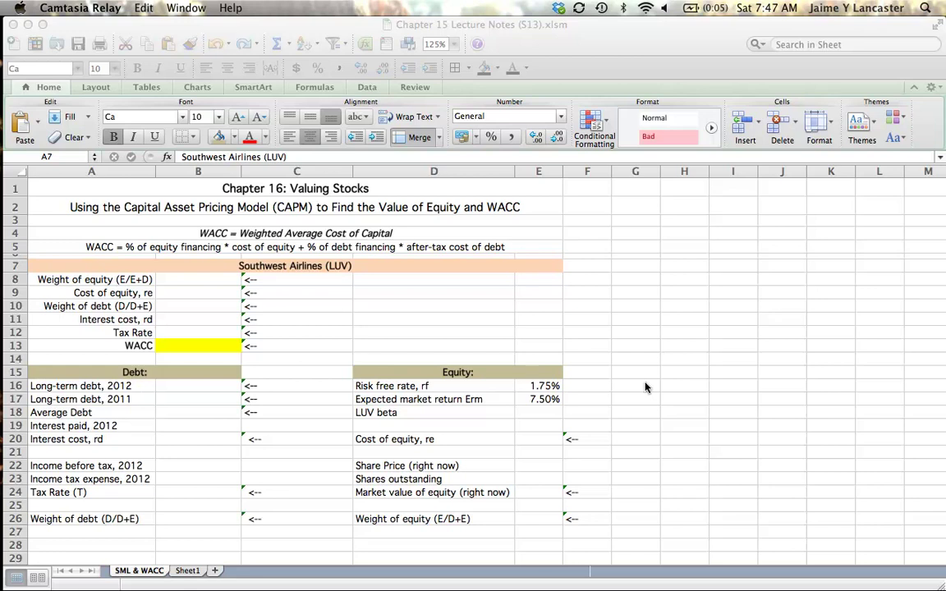
Set the WACC sheet zoom to 100% and narrow the Excel window to reveal Firefox
{"action": "left_click", "coordinate": [342, 269]}
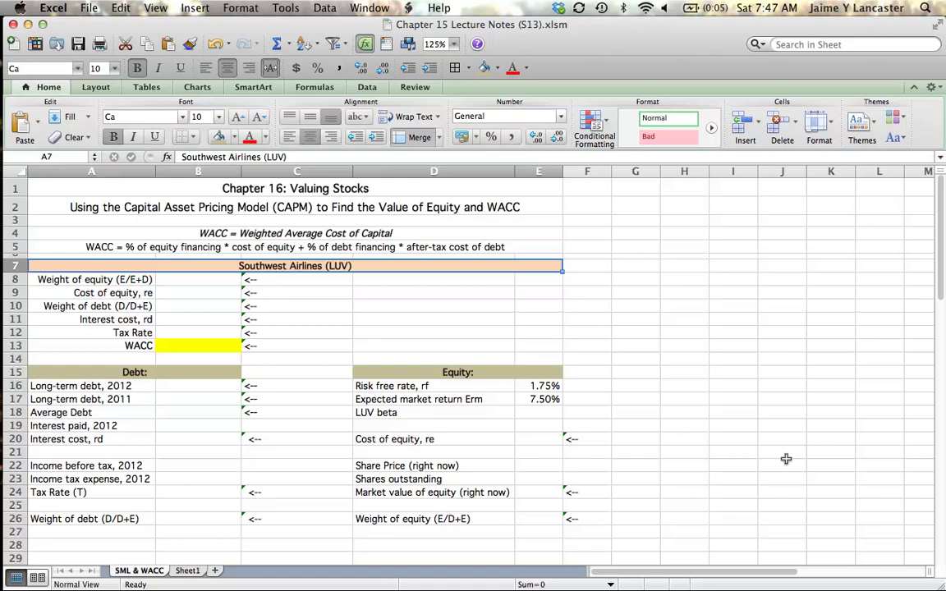
{"action": "left_click", "coordinate": [455, 45]}
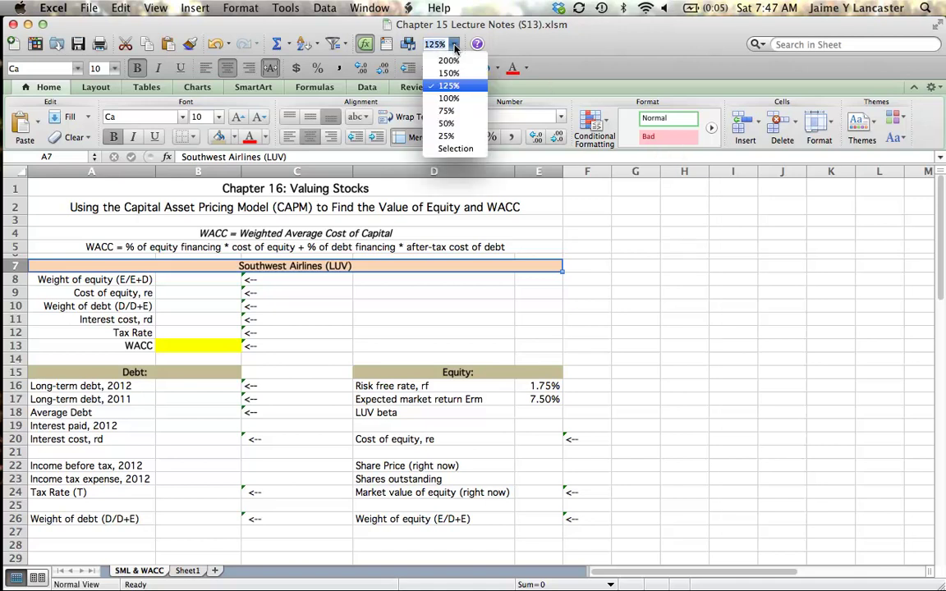
{"action": "left_click", "coordinate": [448, 99]}
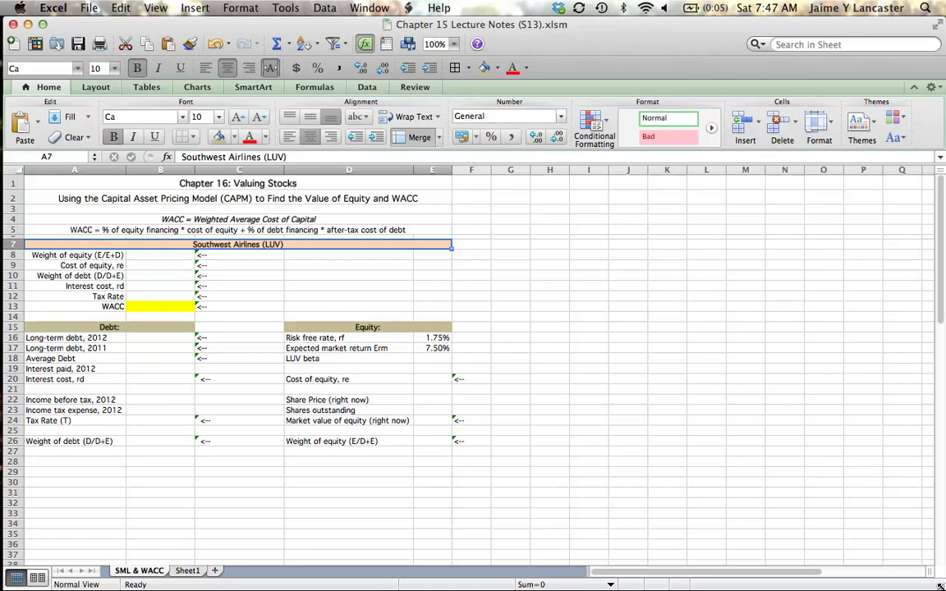
{"action": "left_click_drag", "start_coordinate": [940, 587], "coordinate": [462, 588]}
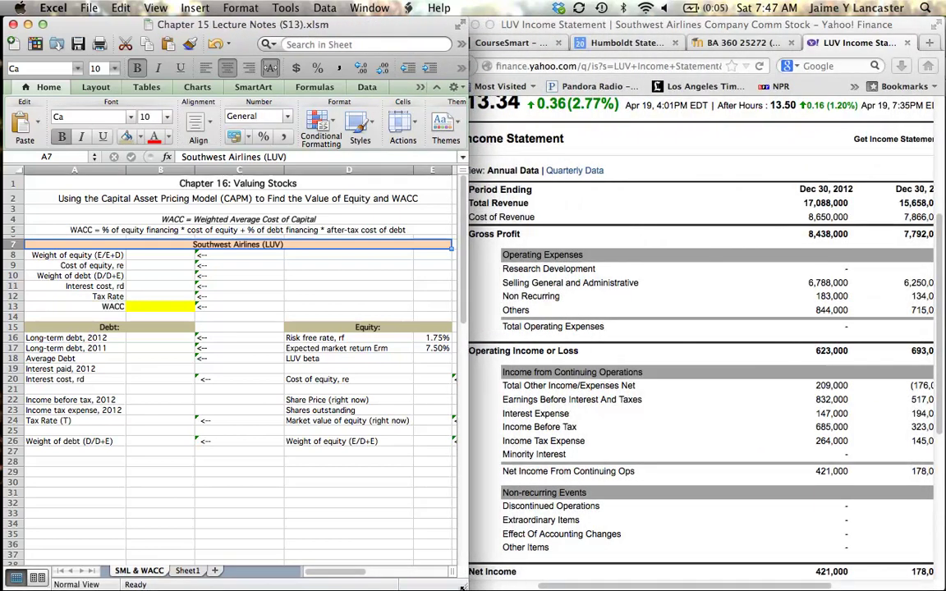
Scroll the Yahoo Finance page to the Southwest Airlines quote and 2012 income statement start
{"action": "left_click", "coordinate": [662, 509]}
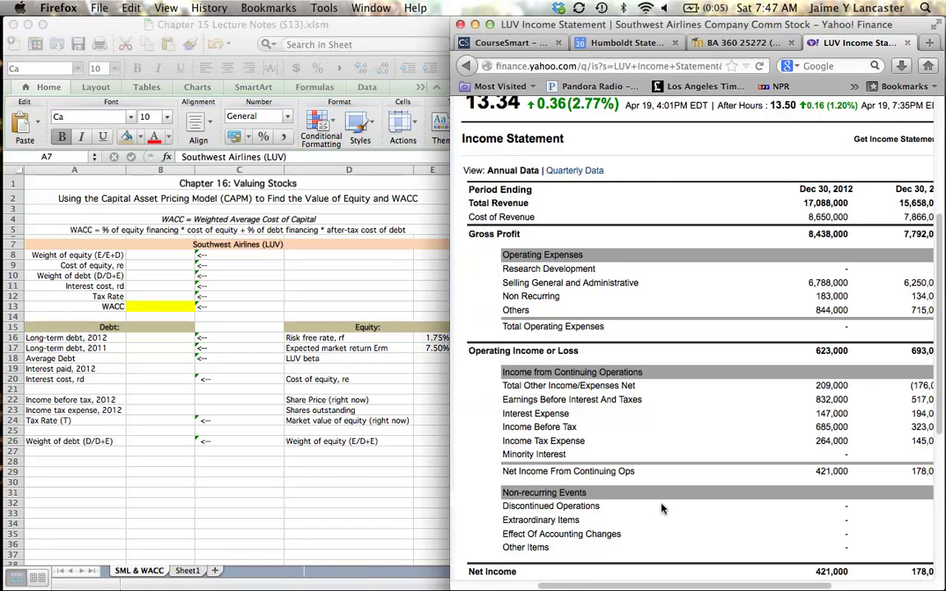
{"action": "scroll", "coordinate": [618, 423], "scroll_direction": "up", "scroll_amount": 5}
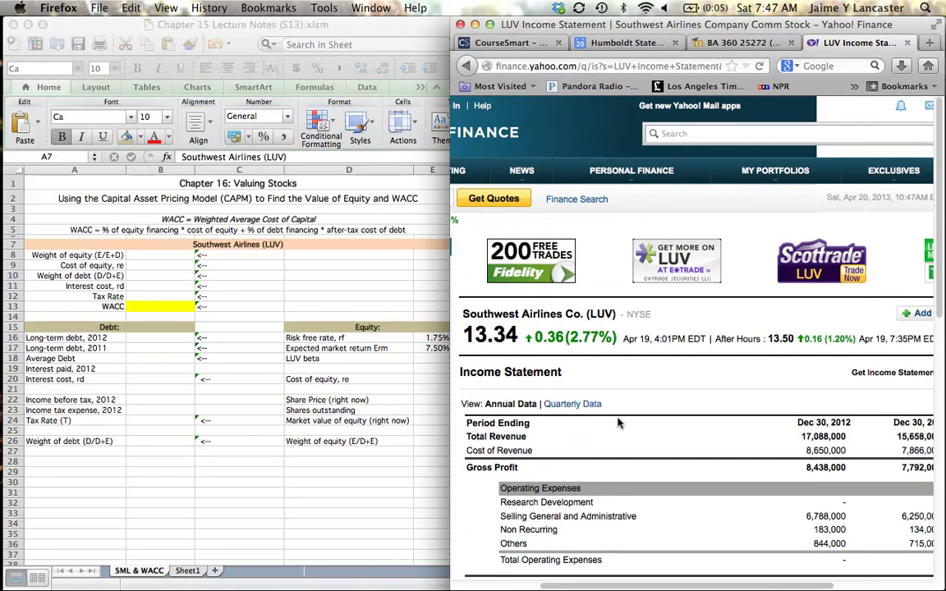
{"action": "scroll", "coordinate": [618, 423], "scroll_direction": "left", "scroll_amount": 3}
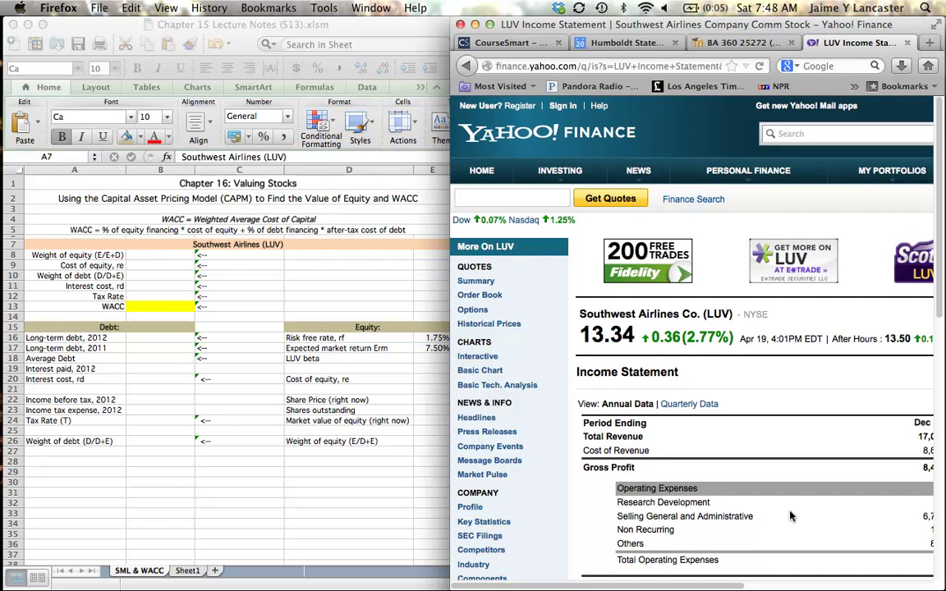
{"action": "scroll", "coordinate": [790, 516], "scroll_direction": "right", "scroll_amount": 4}
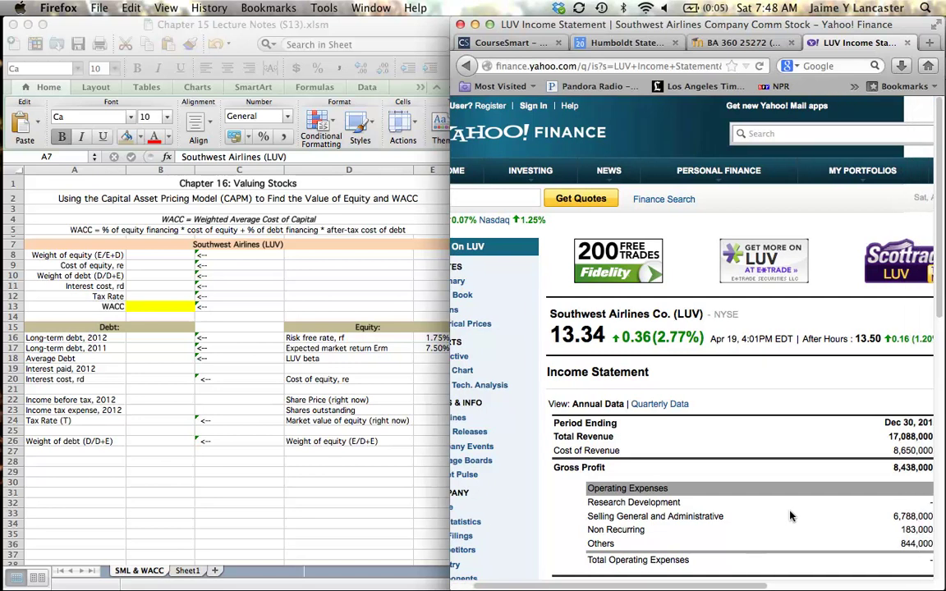
{"action": "scroll", "coordinate": [790, 516], "scroll_direction": "right", "scroll_amount": 1}
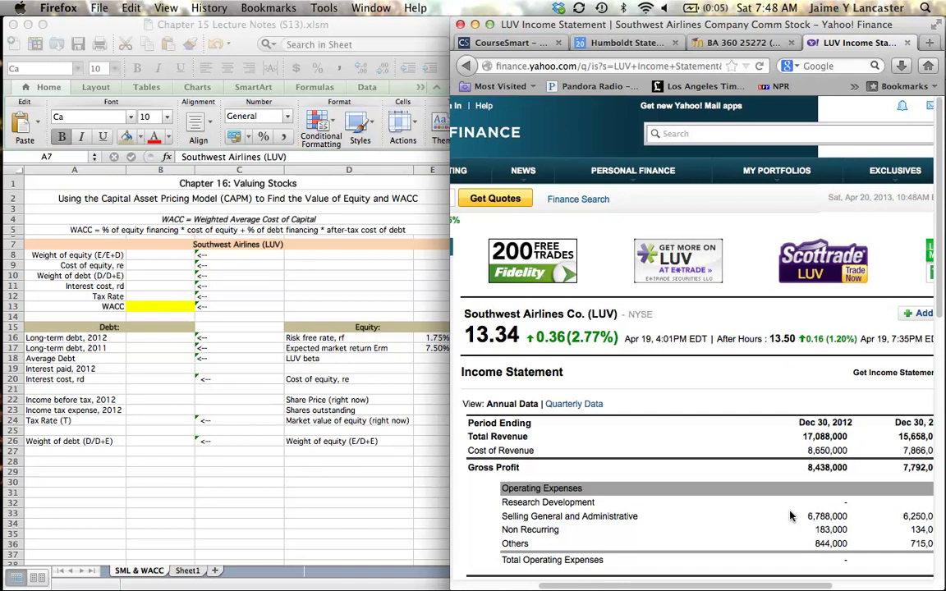
{"action": "scroll", "coordinate": [790, 515], "scroll_direction": "down", "scroll_amount": 1}
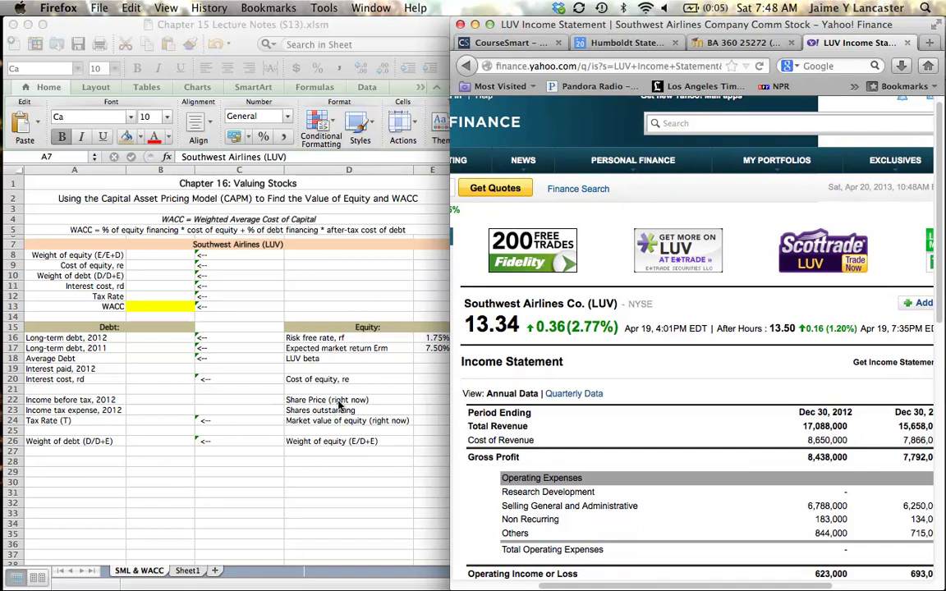
Locate the Interest paid, Income tax expense and Income before tax 2012 rows in the worksheet
{"action": "left_click", "coordinate": [84, 368]}
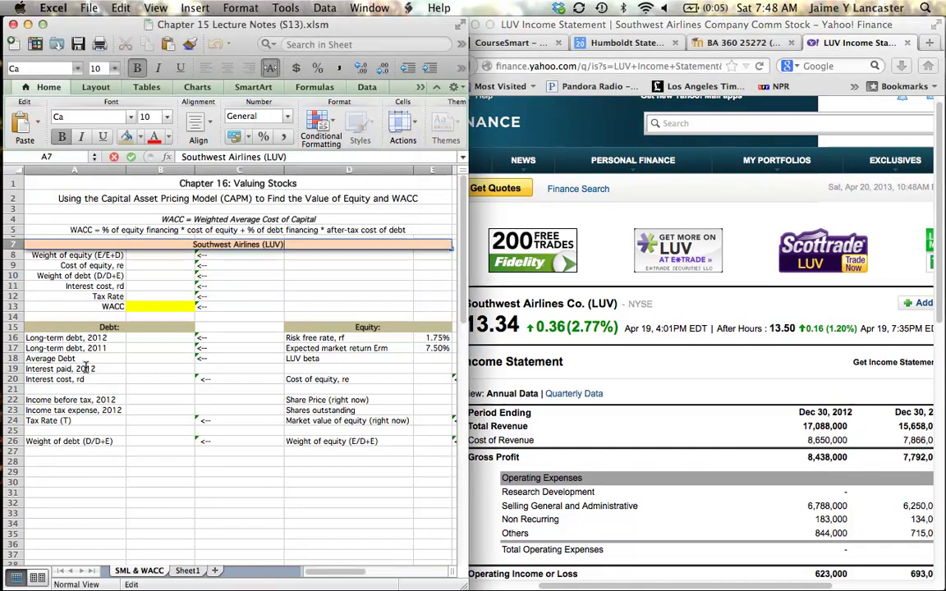
{"action": "left_click", "coordinate": [85, 368]}
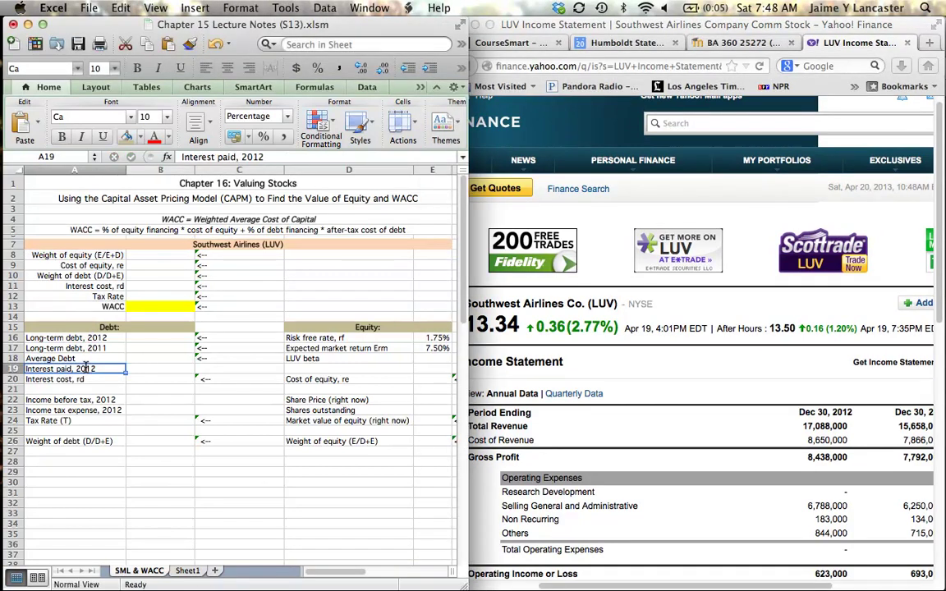
{"action": "left_click", "coordinate": [87, 410]}
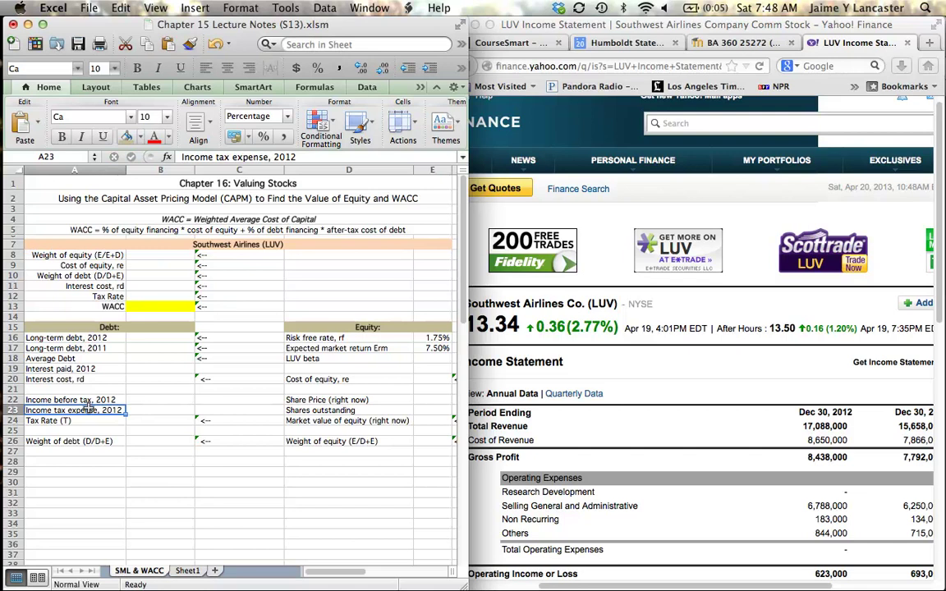
{"action": "left_click", "coordinate": [87, 400]}
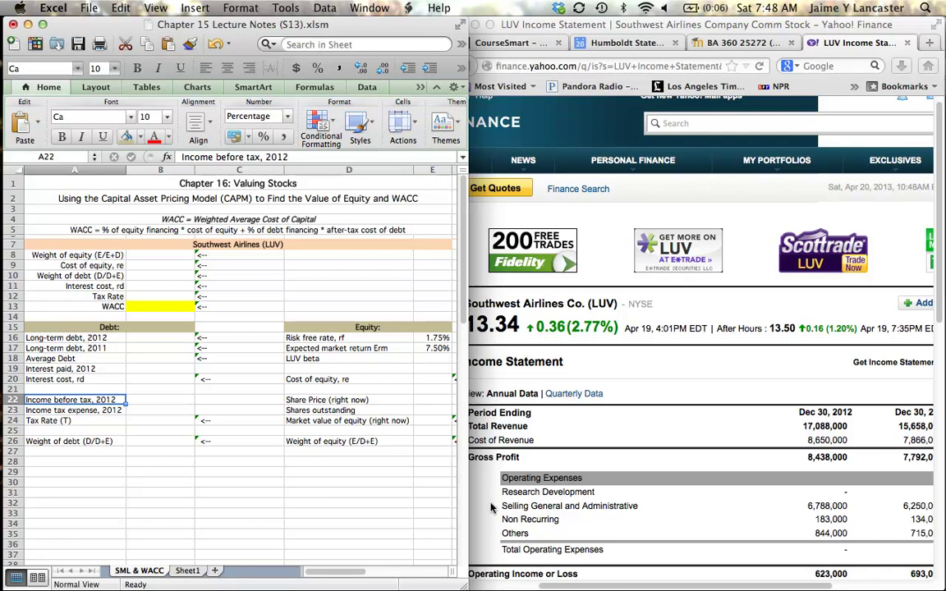
Scroll the income statement to interest expense 147,000, pre-tax income 685,000 and tax 264,000
{"action": "left_click", "coordinate": [575, 505]}
{"action": "scroll", "coordinate": [573, 499], "scroll_direction": "down", "scroll_amount": 8}
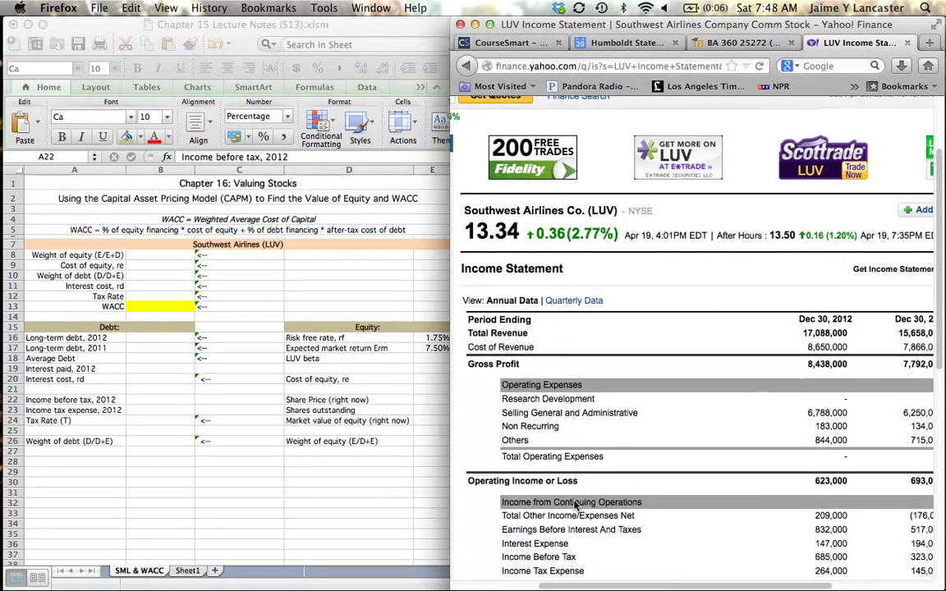
{"action": "scroll", "coordinate": [574, 506], "scroll_direction": "down", "scroll_amount": 2}
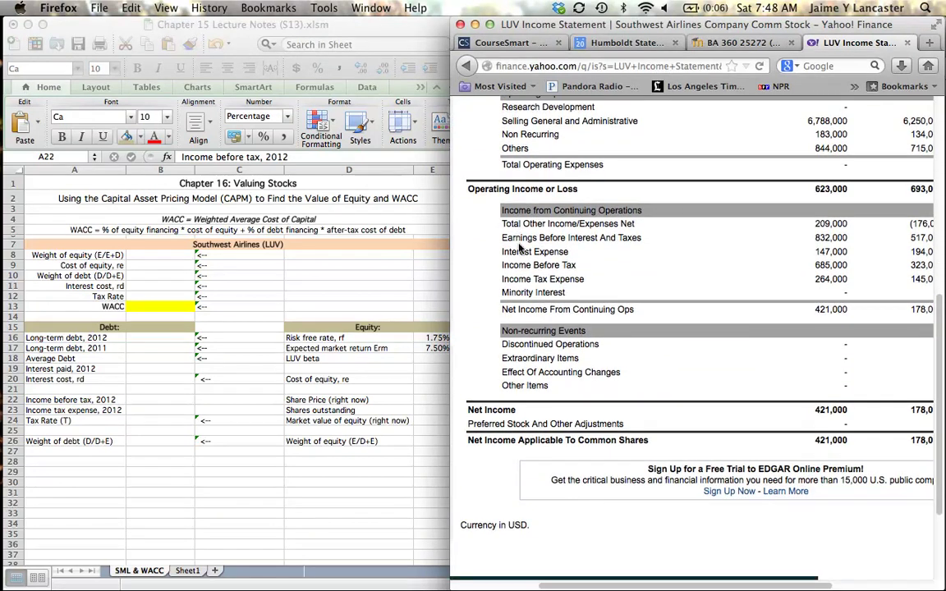
{"action": "scroll", "coordinate": [526, 238], "scroll_direction": "right", "scroll_amount": 2}
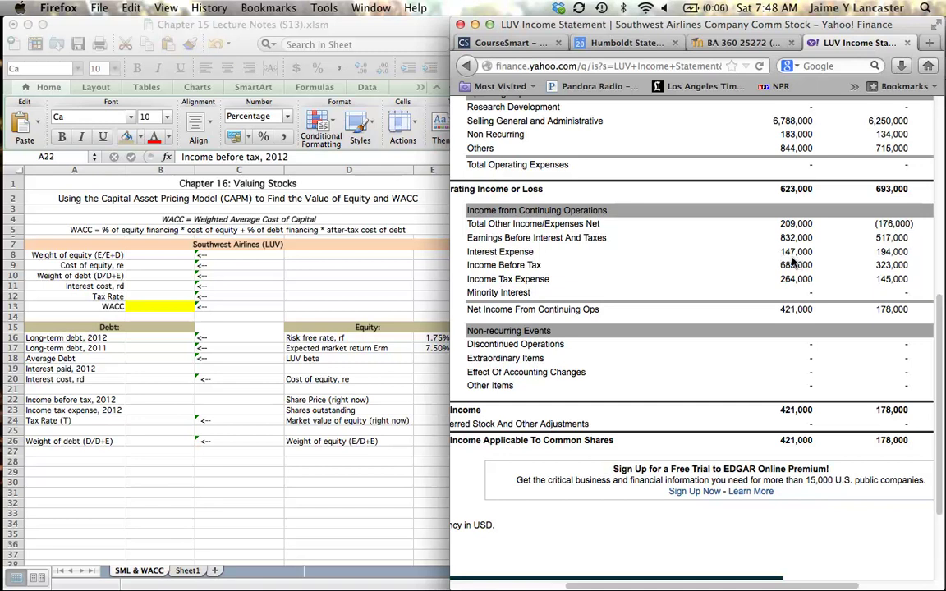
Enter 2012 interest paid of 147,000 in cell B19
{"action": "left_click", "coordinate": [151, 378]}
{"action": "left_click", "coordinate": [152, 372]}
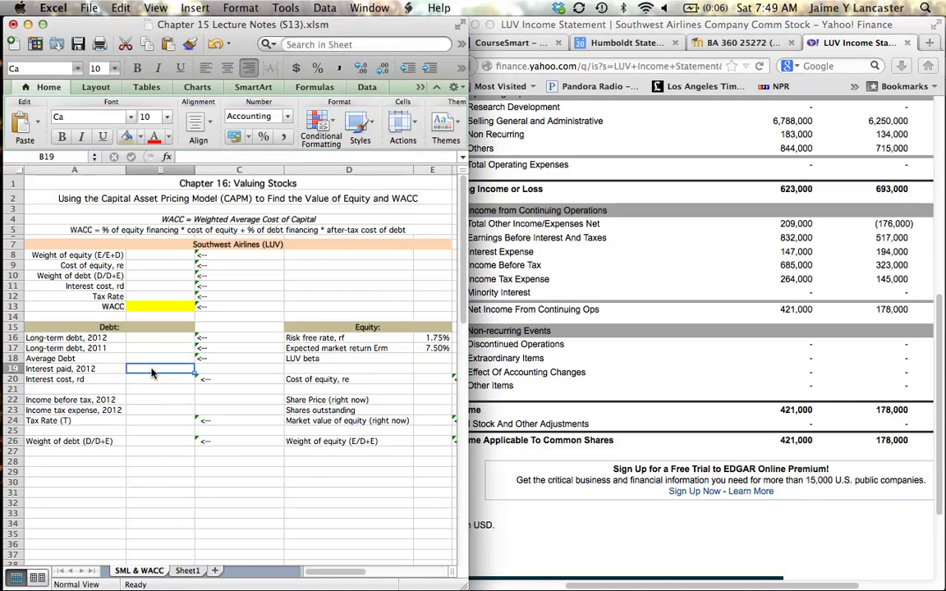
{"action": "left_click", "coordinate": [799, 265]}
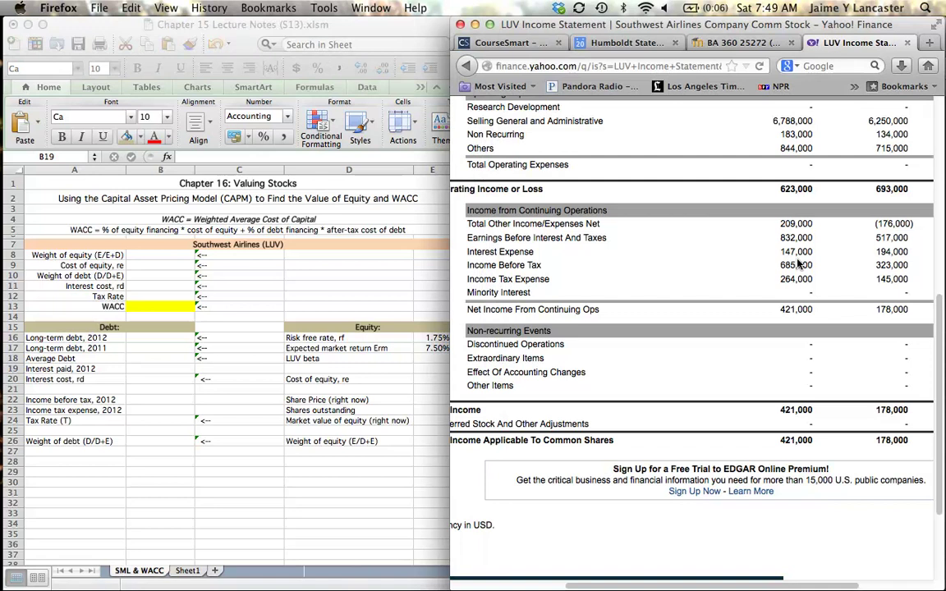
{"action": "left_click", "coordinate": [140, 376]}
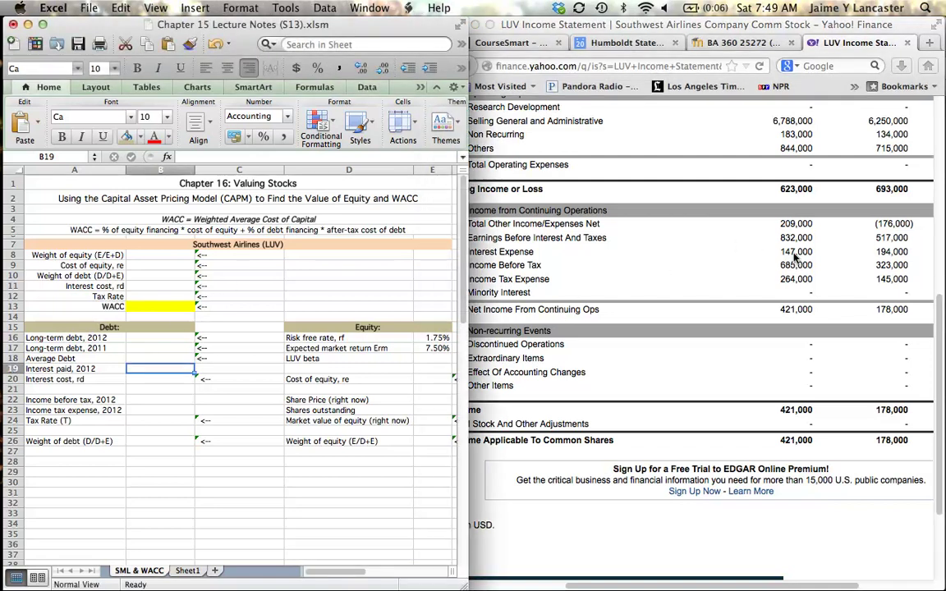
{"action": "type", "text": "147,"}
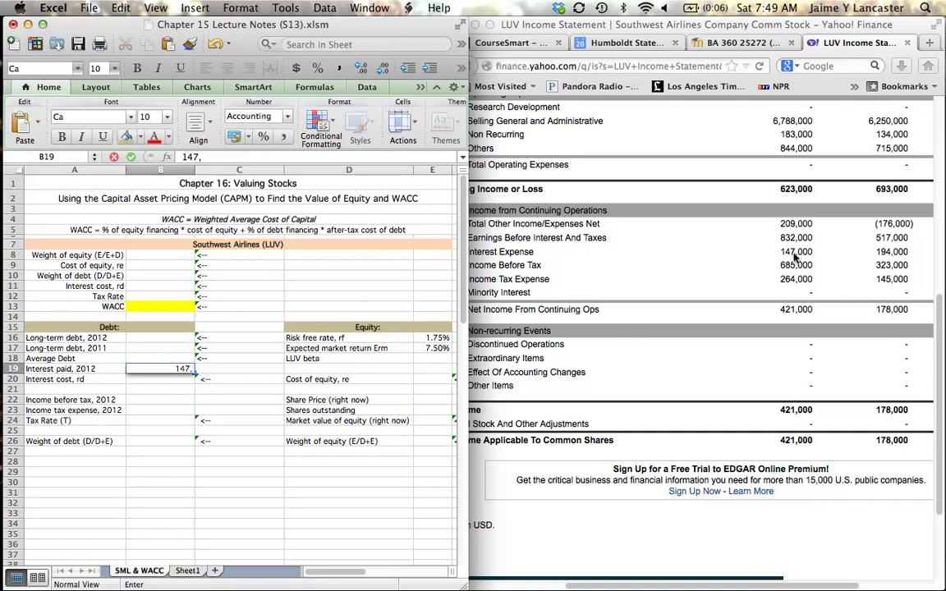
{"action": "type", "text": "000"}
{"action": "key", "text": "Return"}
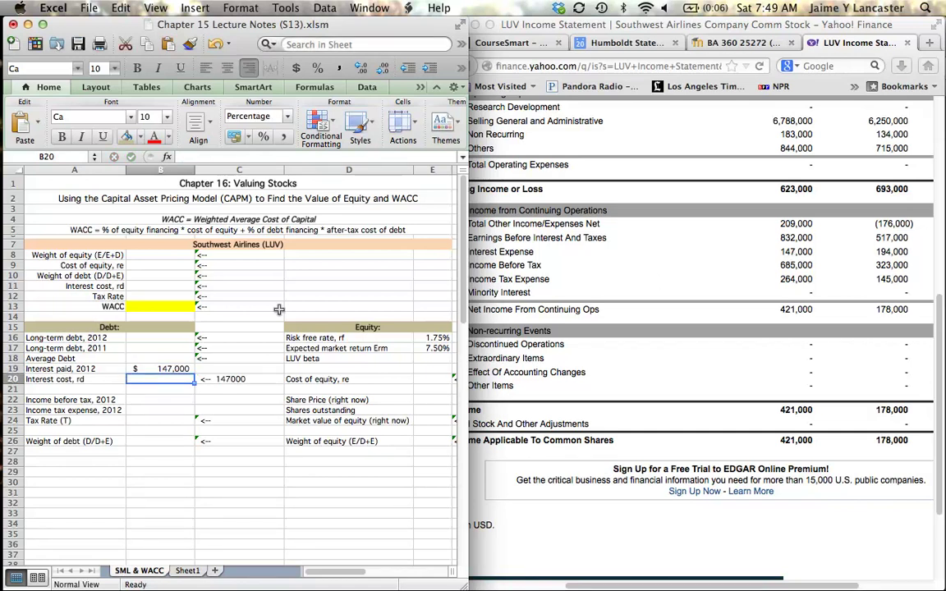
Enter income before tax 685000 in B22 and income tax expense 264,000 in B23
{"action": "left_click", "coordinate": [168, 399]}
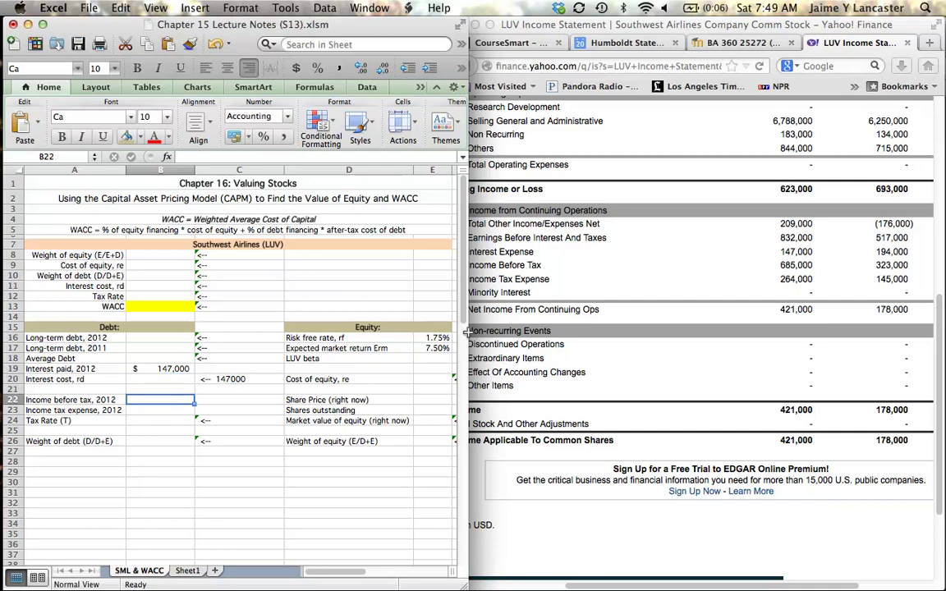
{"action": "left_click", "coordinate": [637, 288]}
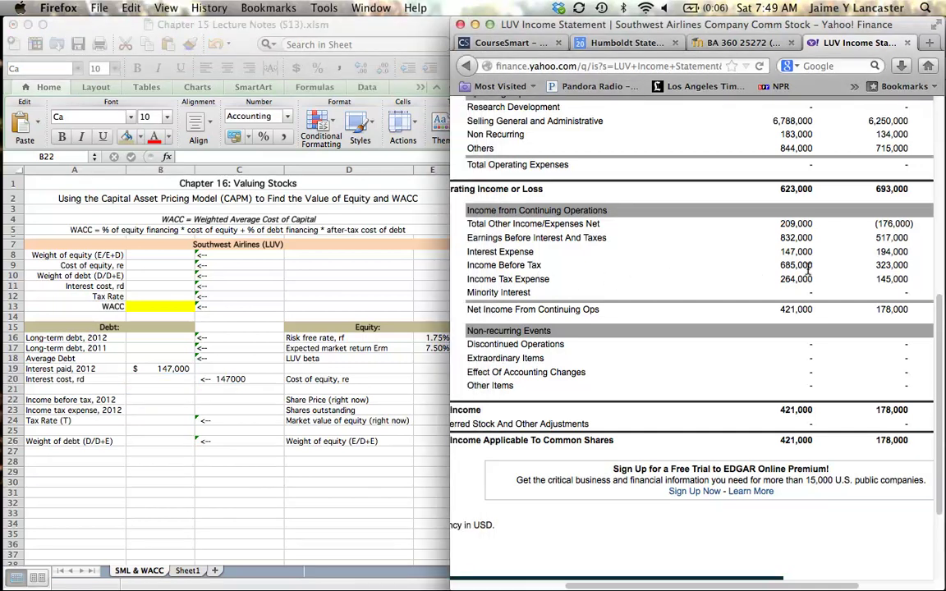
{"action": "left_click", "coordinate": [154, 402]}
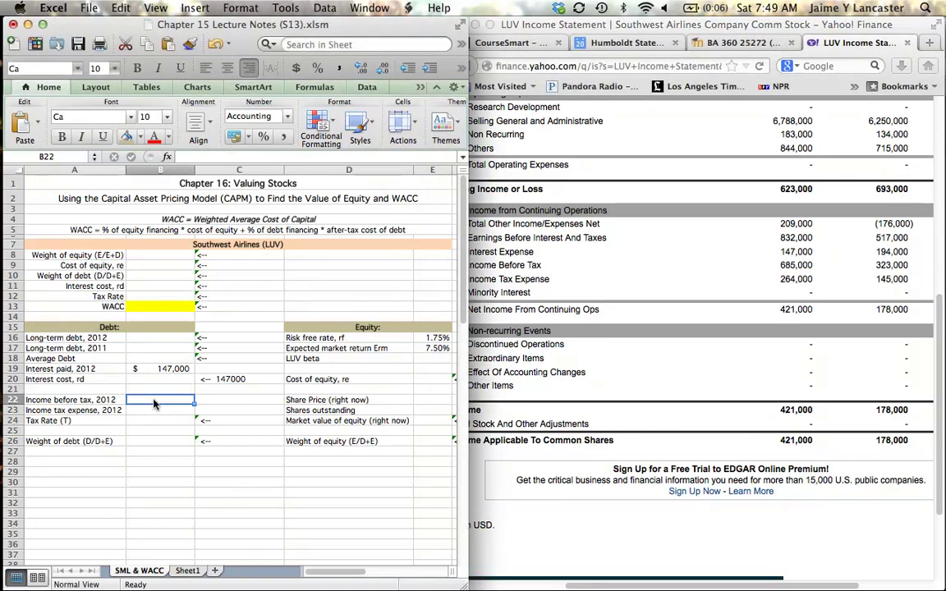
{"action": "type", "text": "685000"}
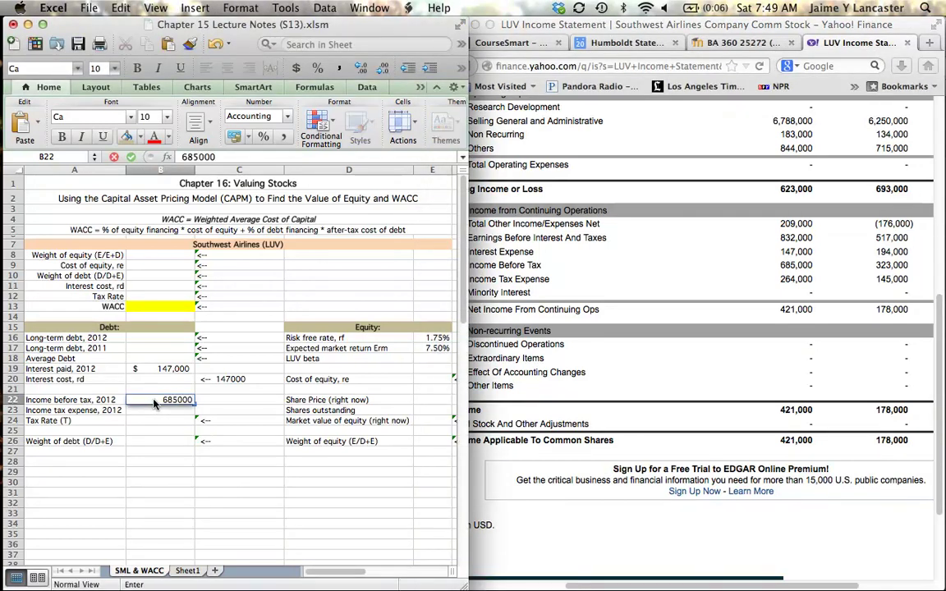
{"action": "key", "text": "Return"}
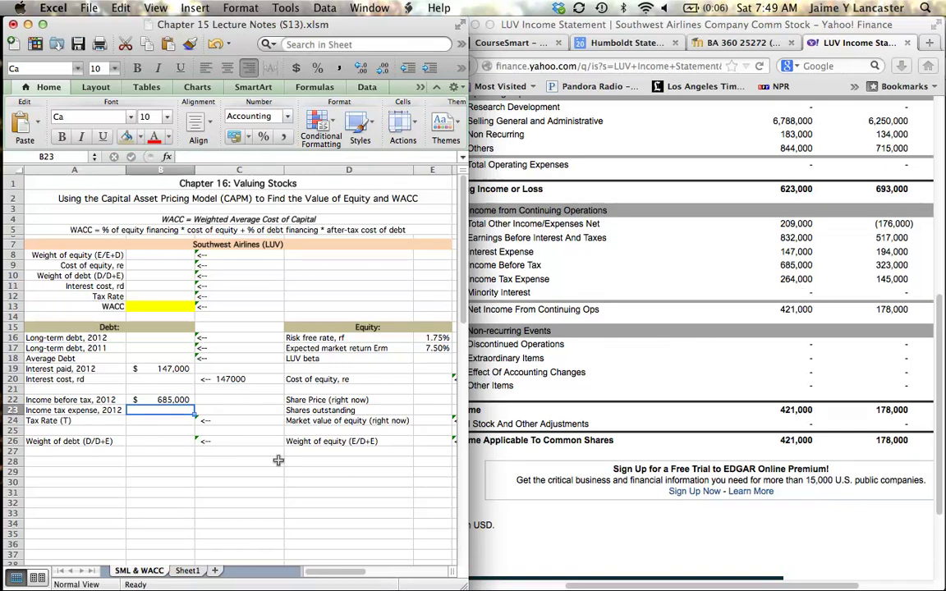
{"action": "type", "text": "264"}
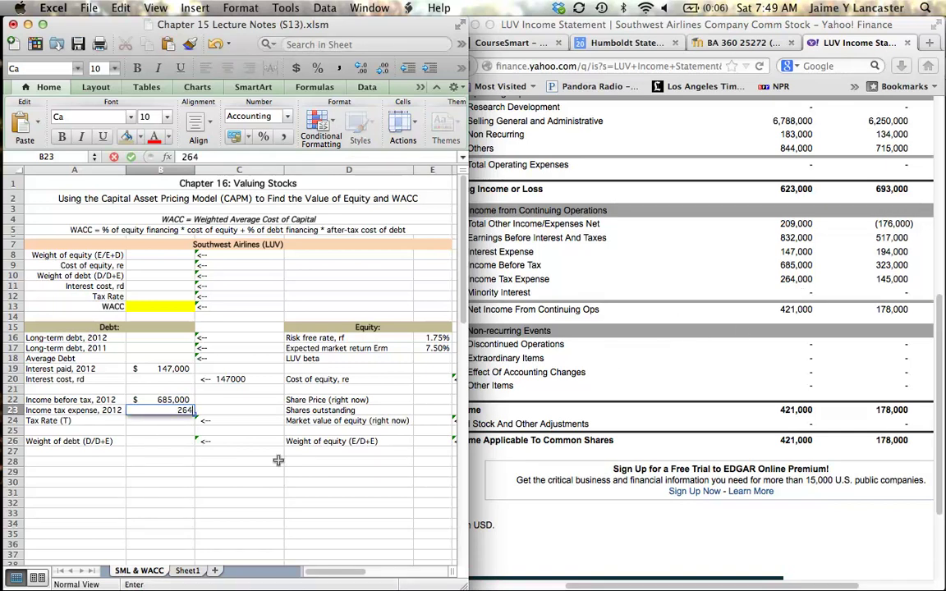
{"action": "type", "text": ",000"}
{"action": "key", "text": "Return"}
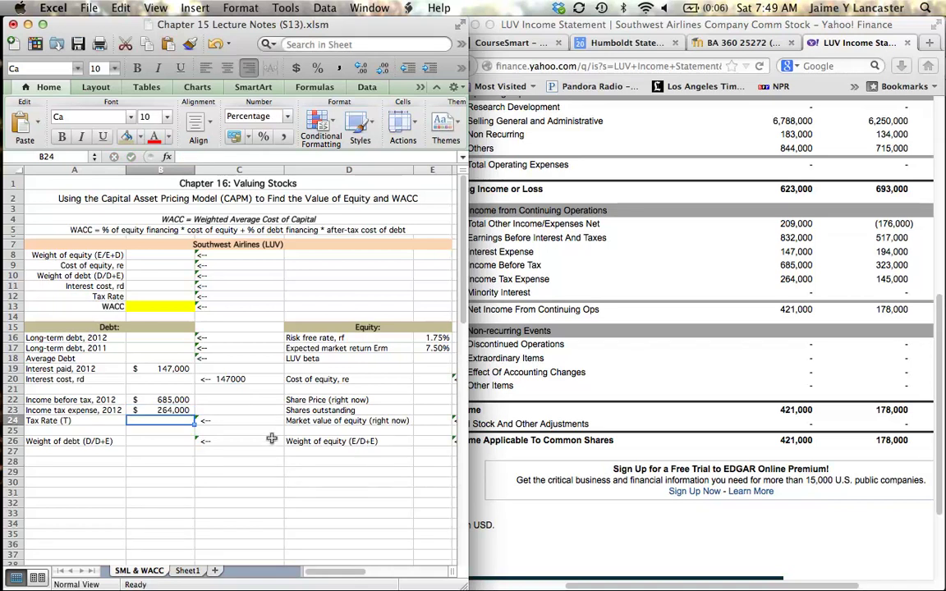
Open the LUV balance sheet and scroll to long-term debt: 2,883,000 (2012) and 3,107,000 (2011)
{"action": "left_click", "coordinate": [565, 442]}
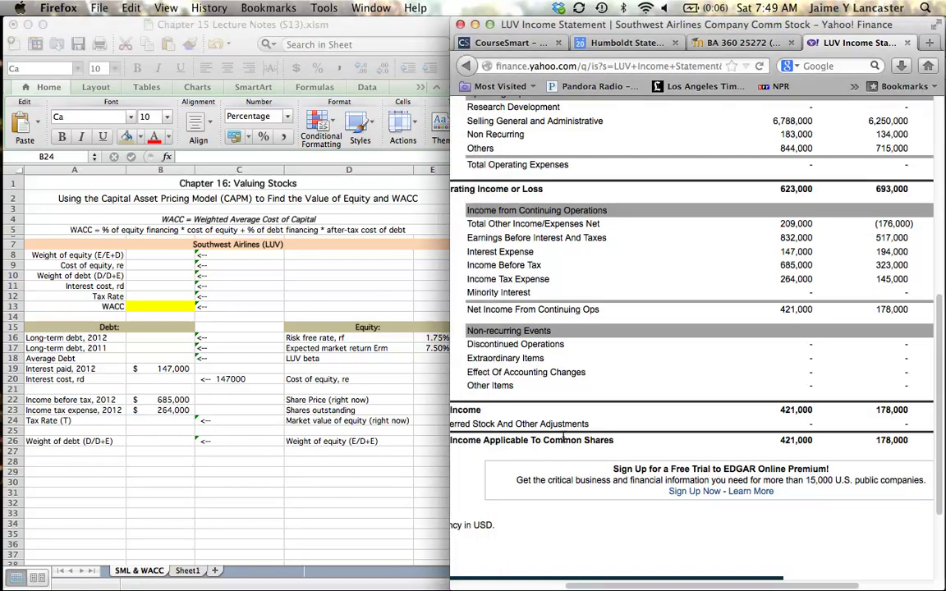
{"action": "scroll", "coordinate": [565, 442], "scroll_direction": "up", "scroll_amount": 10}
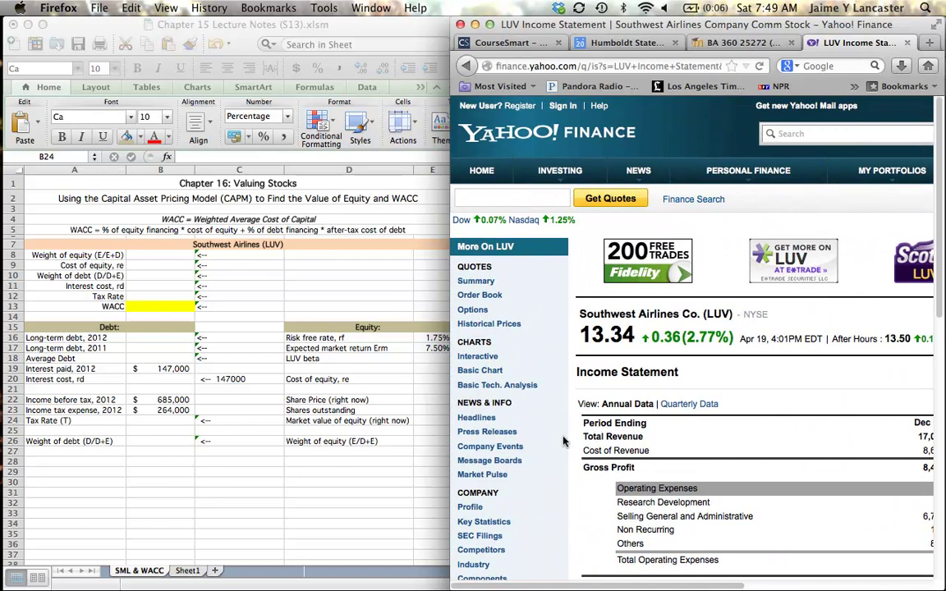
{"action": "scroll", "coordinate": [565, 442], "scroll_direction": "down", "scroll_amount": 5}
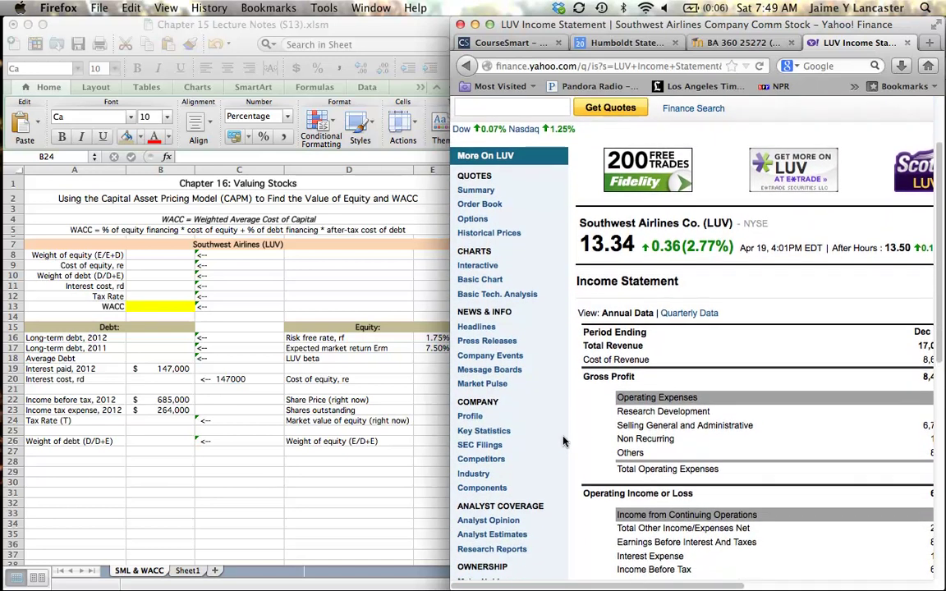
{"action": "scroll", "coordinate": [565, 442], "scroll_direction": "down", "scroll_amount": 1}
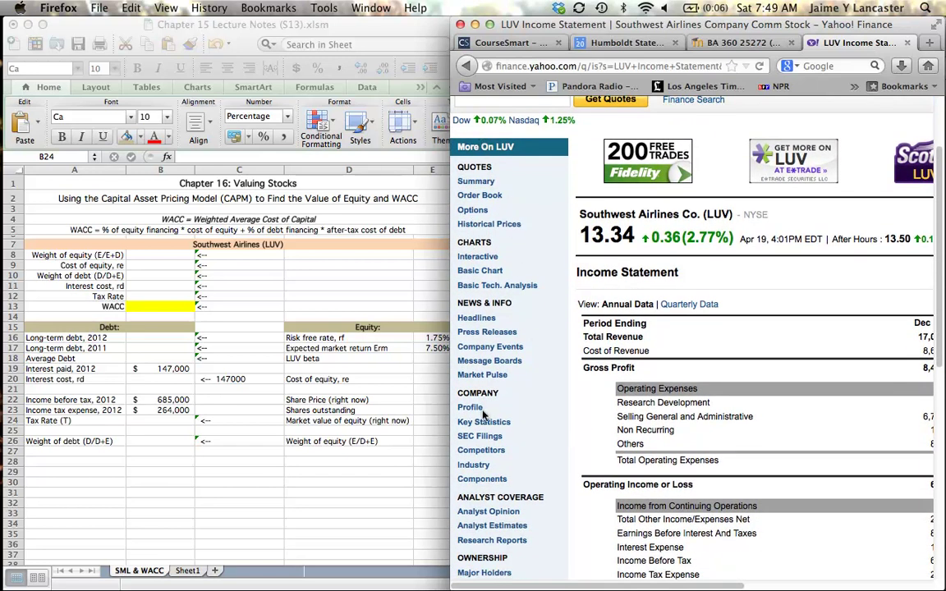
{"action": "scroll", "coordinate": [485, 415], "scroll_direction": "down", "scroll_amount": 12}
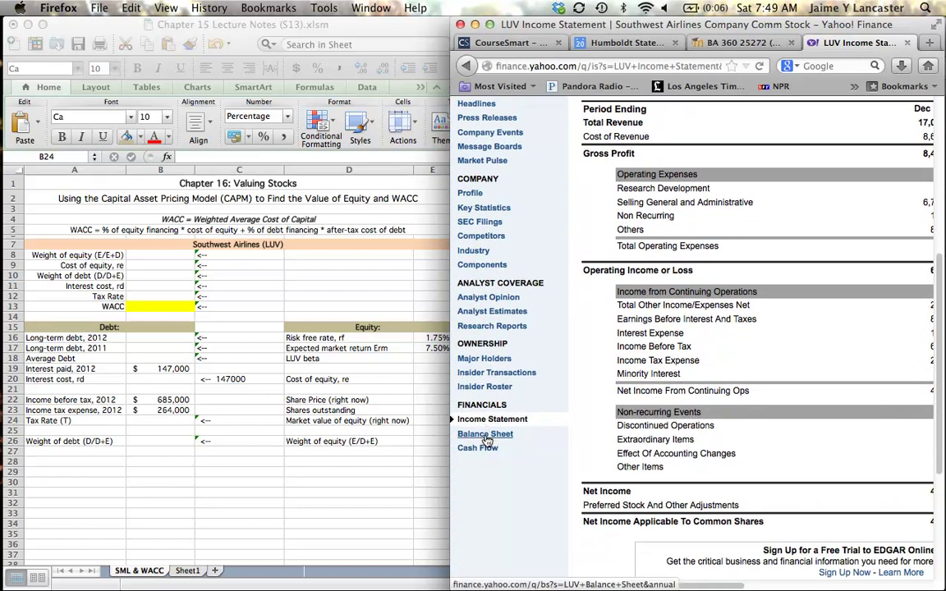
{"action": "left_click", "coordinate": [486, 437]}
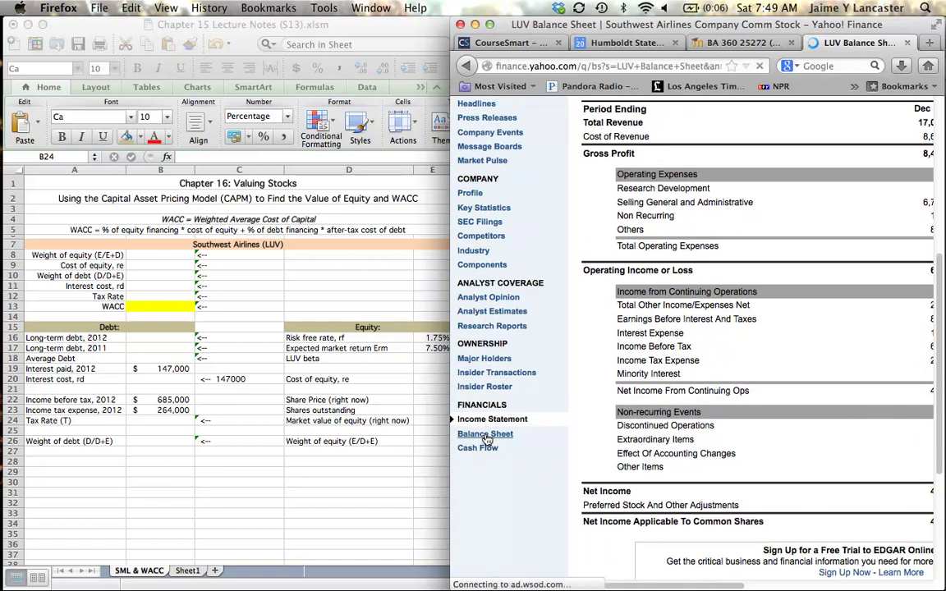
{"action": "scroll", "coordinate": [689, 476], "scroll_direction": "right", "scroll_amount": 5}
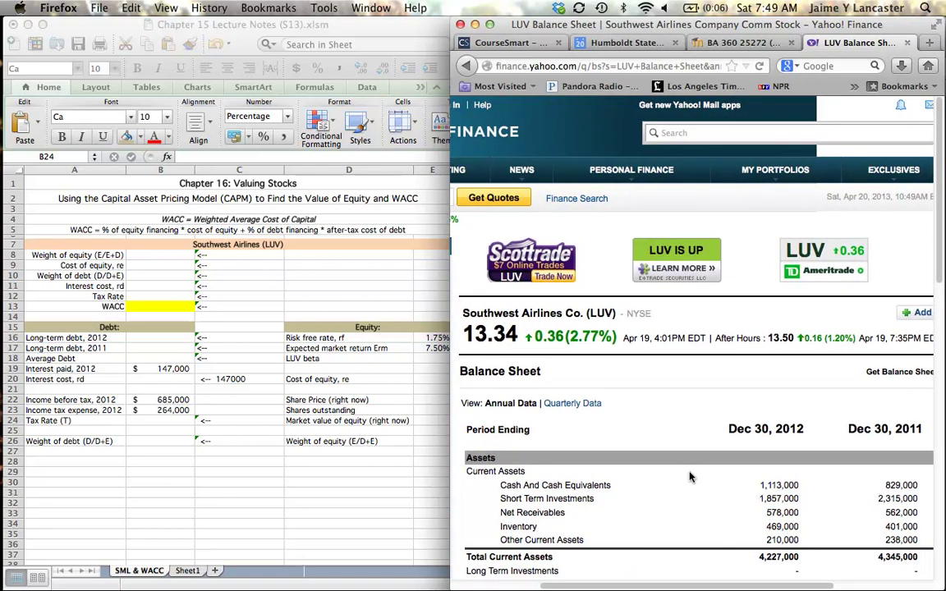
{"action": "scroll", "coordinate": [690, 477], "scroll_direction": "down", "scroll_amount": 1}
{"action": "scroll", "coordinate": [689, 476], "scroll_direction": "down", "scroll_amount": 5}
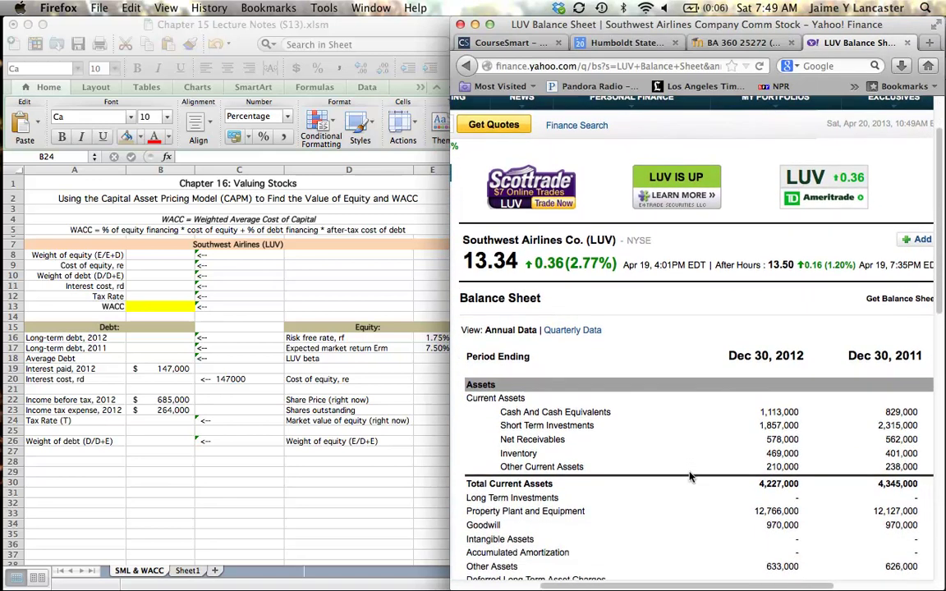
{"action": "scroll", "coordinate": [690, 476], "scroll_direction": "down", "scroll_amount": 3}
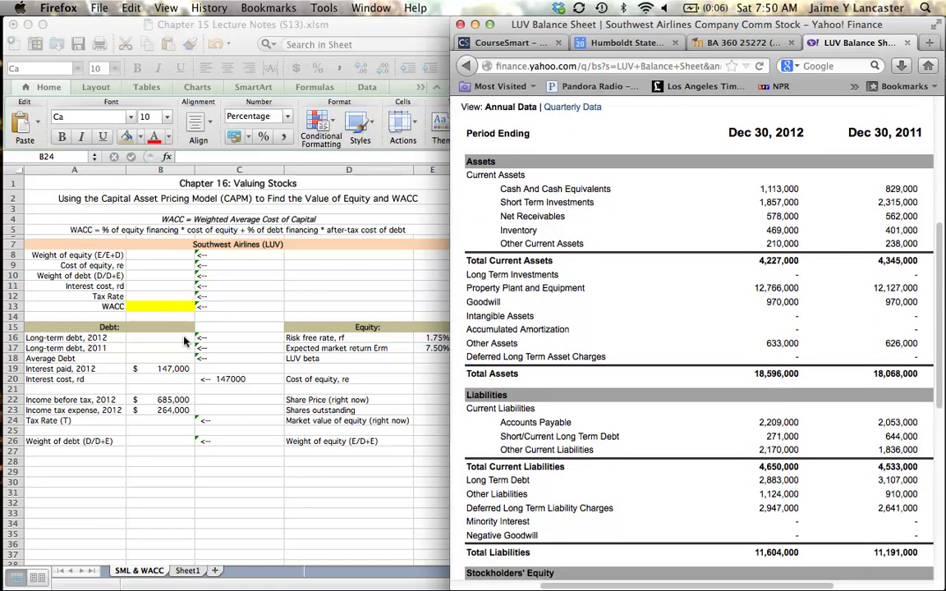
{"action": "left_click", "coordinate": [147, 299]}
{"action": "left_click", "coordinate": [164, 339]}
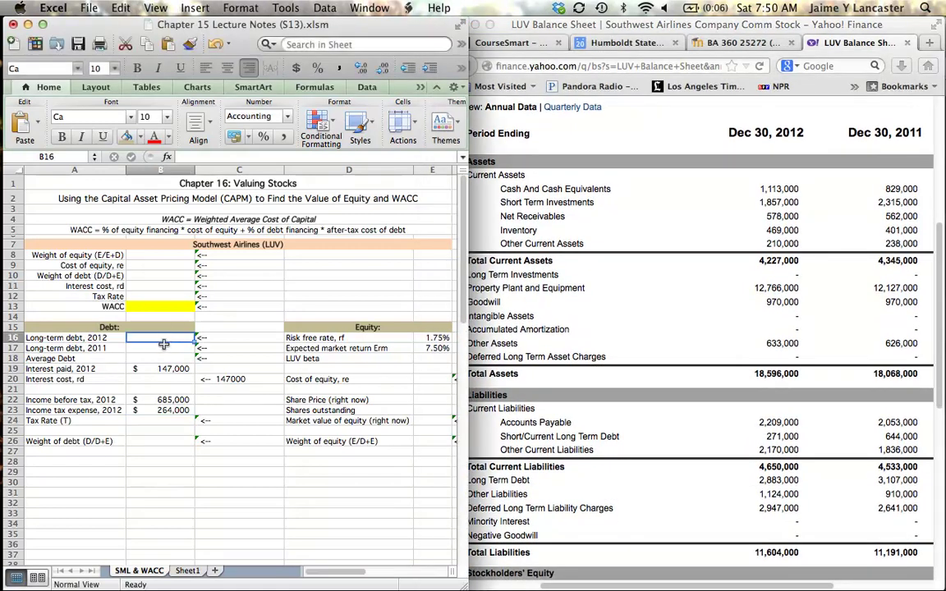
{"action": "left_click", "coordinate": [164, 347]}
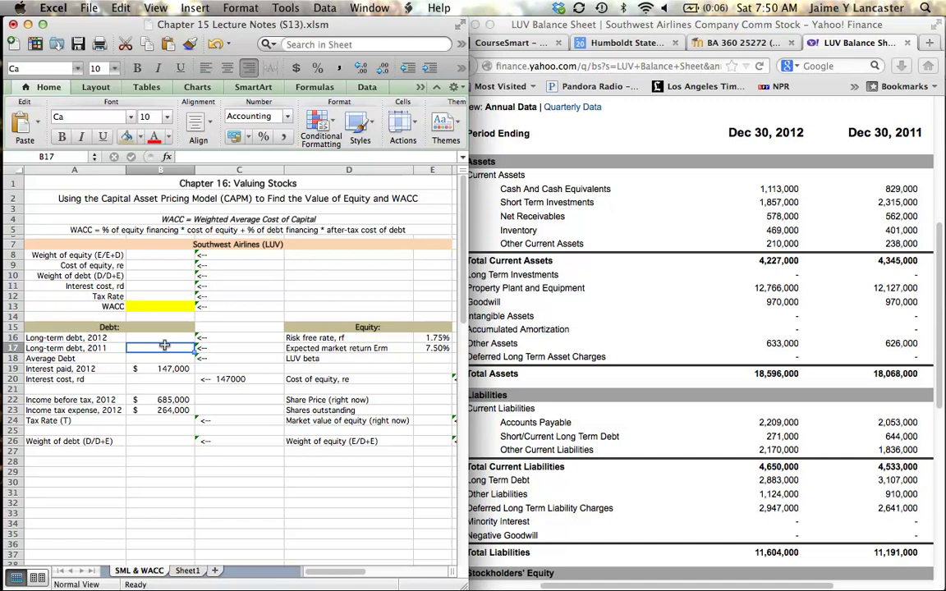
{"action": "left_click", "coordinate": [169, 336]}
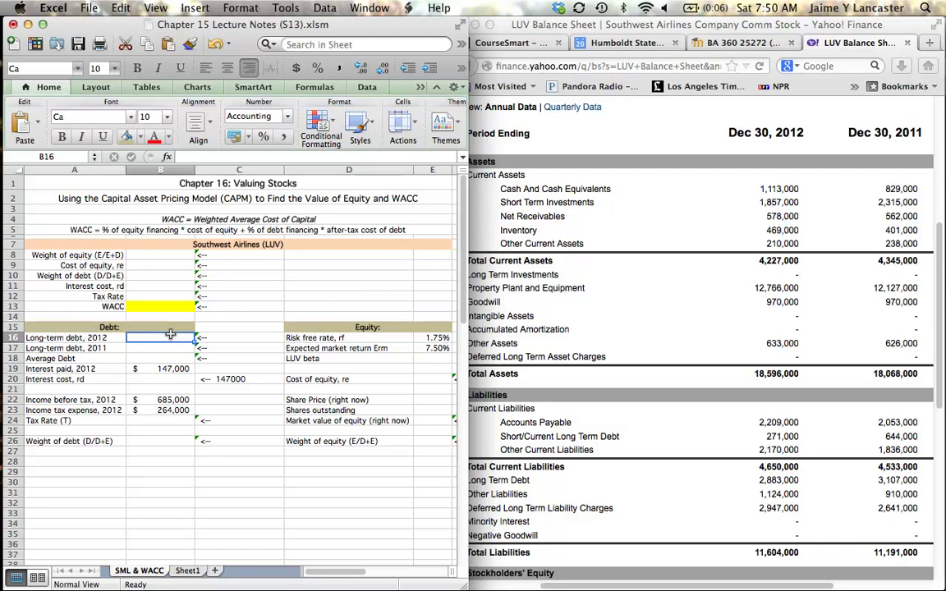
{"action": "left_click", "coordinate": [612, 505]}
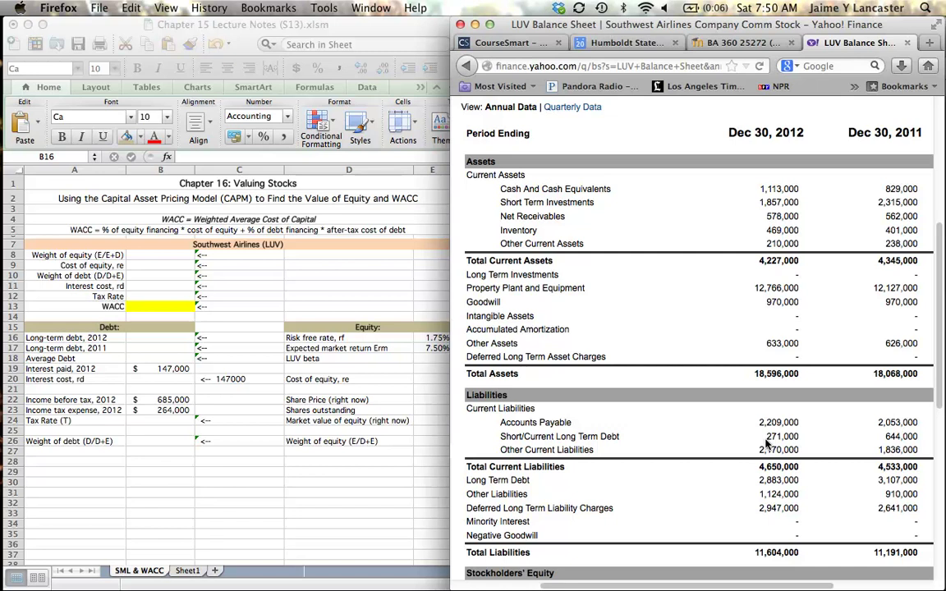
Enter =271000+288300 as the 2012 long-term debt in B16, giving $559,300
{"action": "left_click", "coordinate": [175, 344]}
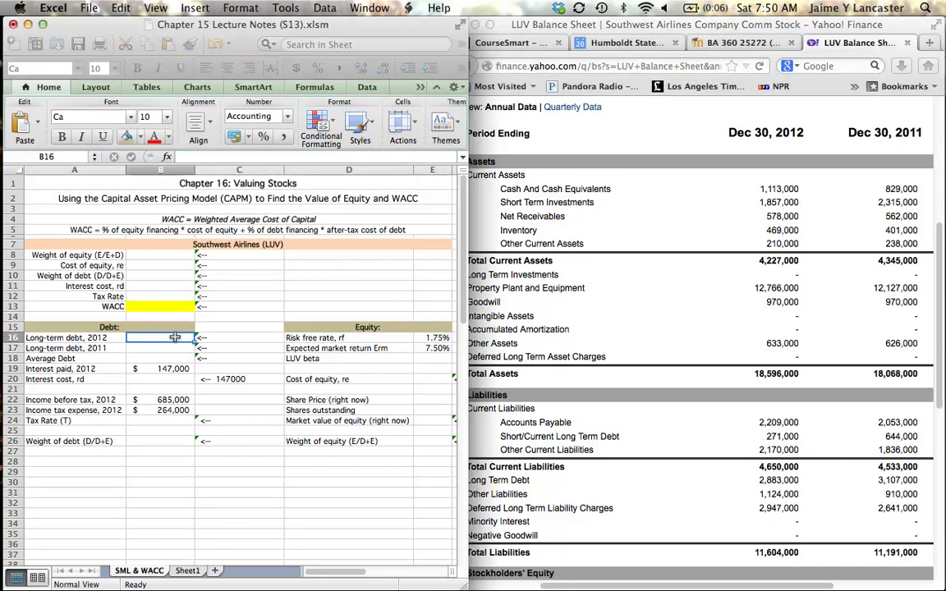
{"action": "type", "text": "="}
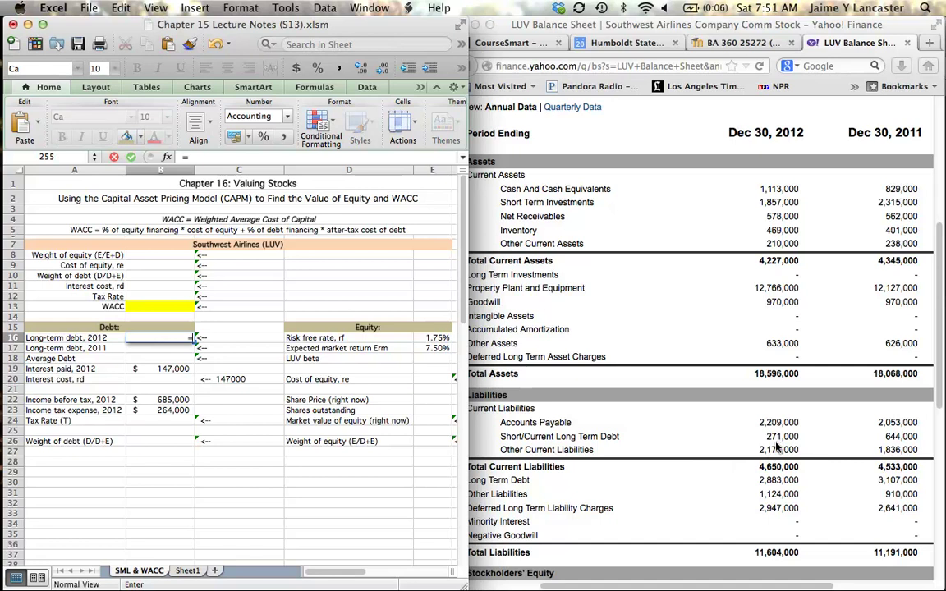
{"action": "type", "text": "255"}
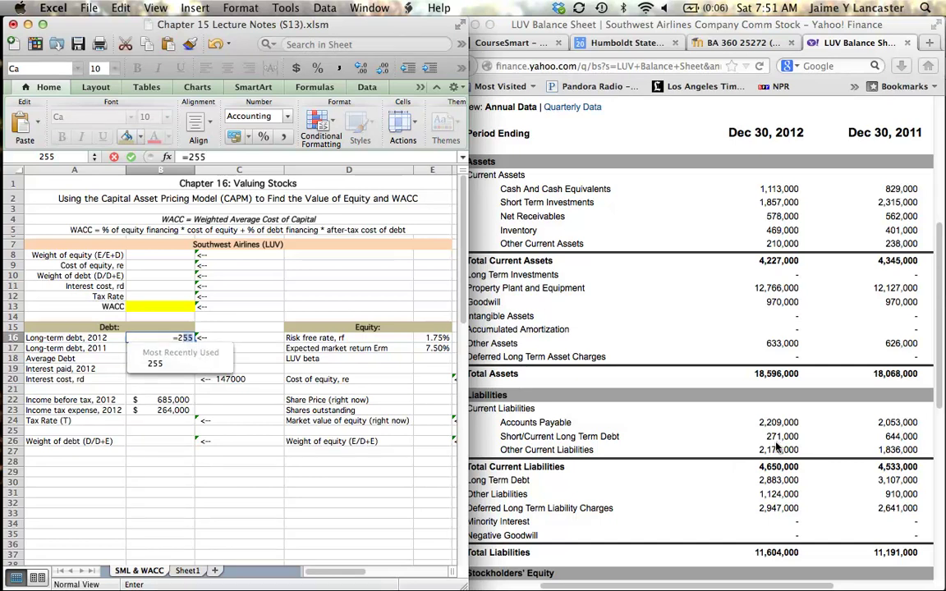
{"action": "key", "text": "BackSpace"}
{"action": "key", "text": "BackSpace"}
{"action": "type", "text": "71000"}
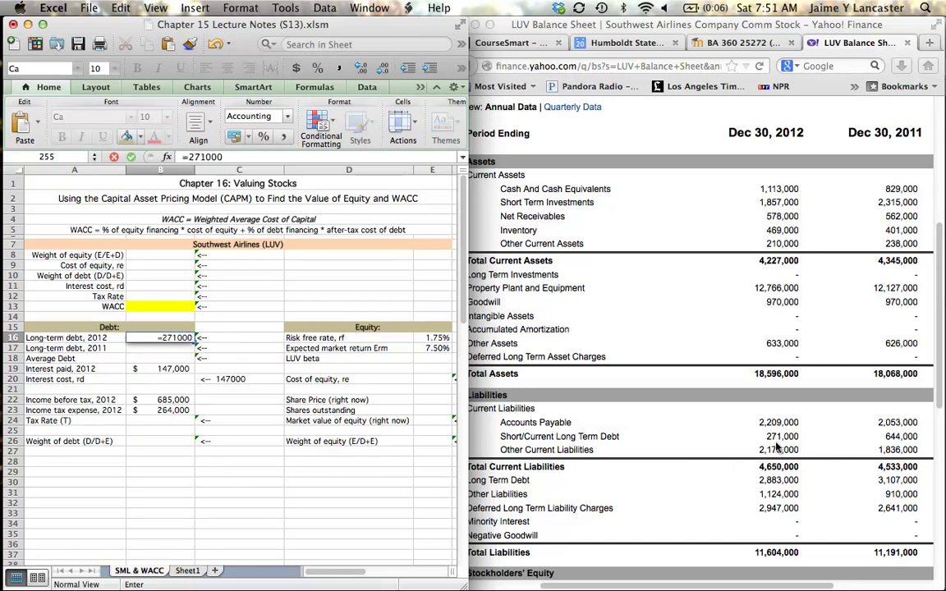
{"action": "type", "text": "+288300"}
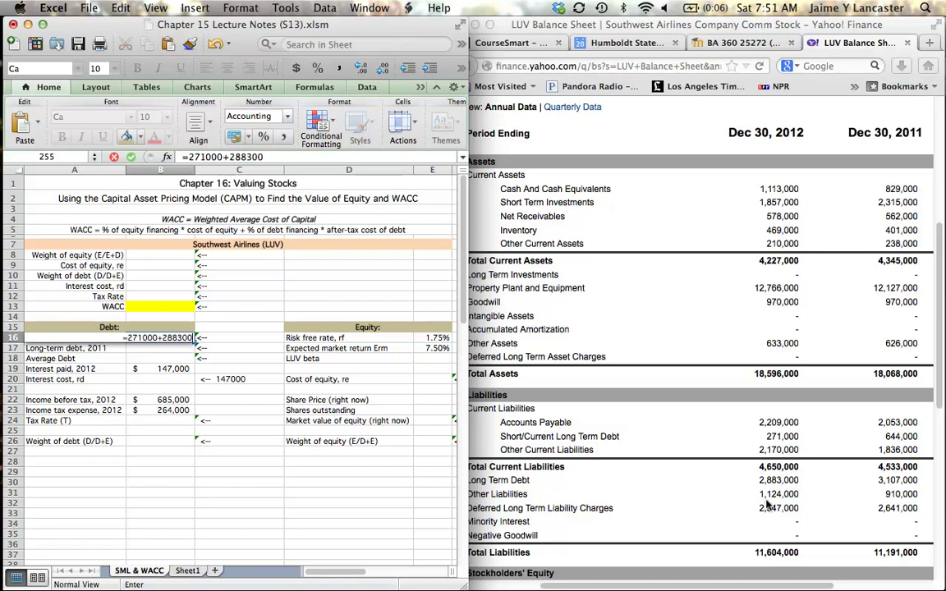
{"action": "key", "text": "Return"}
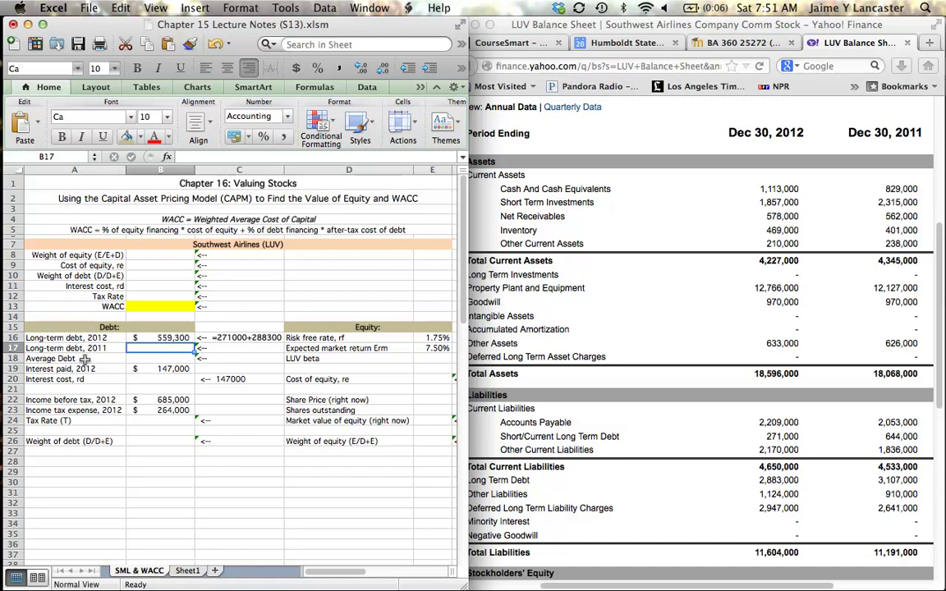
Correct B16 to =271000+2883000 ($3,154,000) and widen column C to fit the note
{"action": "left_click", "coordinate": [173, 339]}
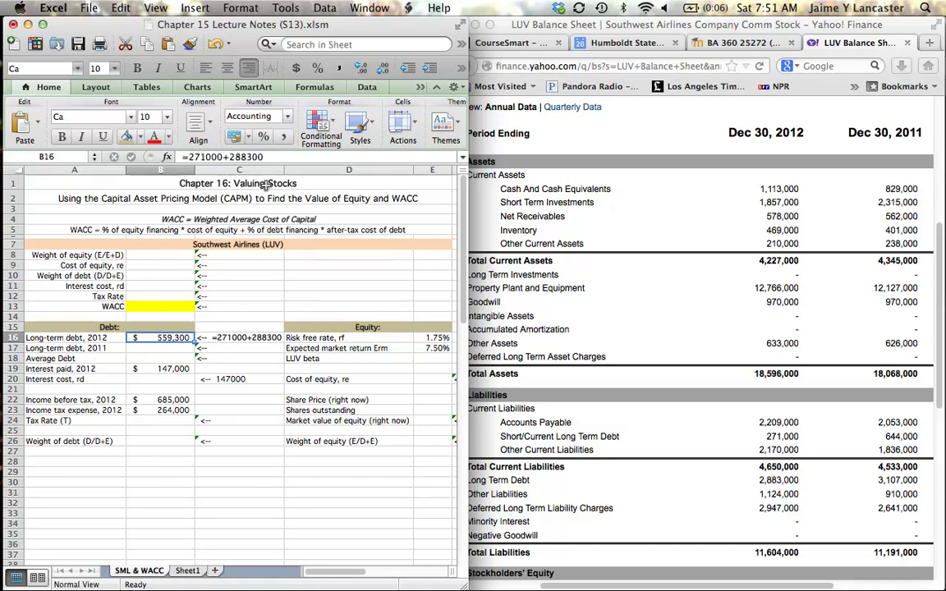
{"action": "left_click", "coordinate": [269, 157]}
{"action": "type", "text": "0"}
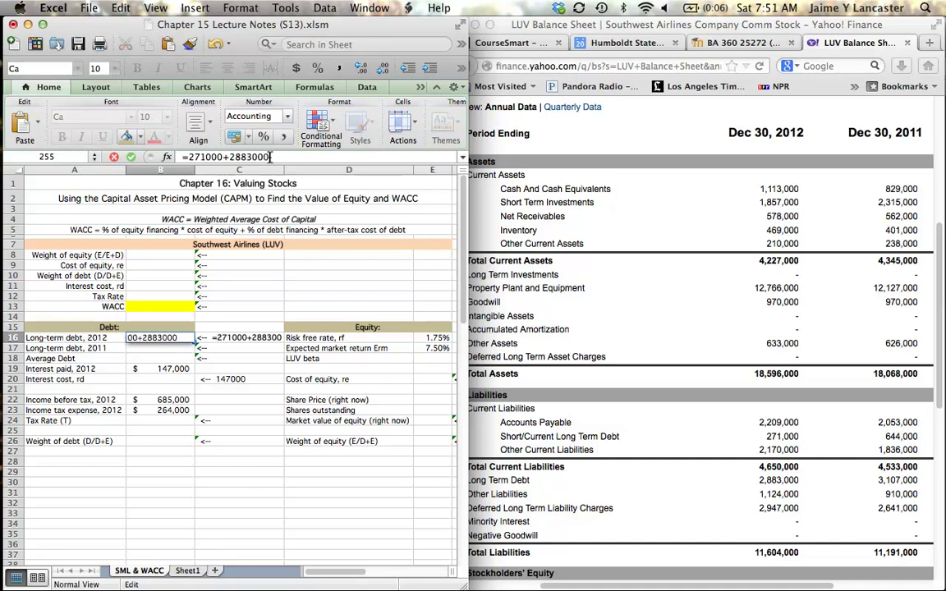
{"action": "key", "text": "Return"}
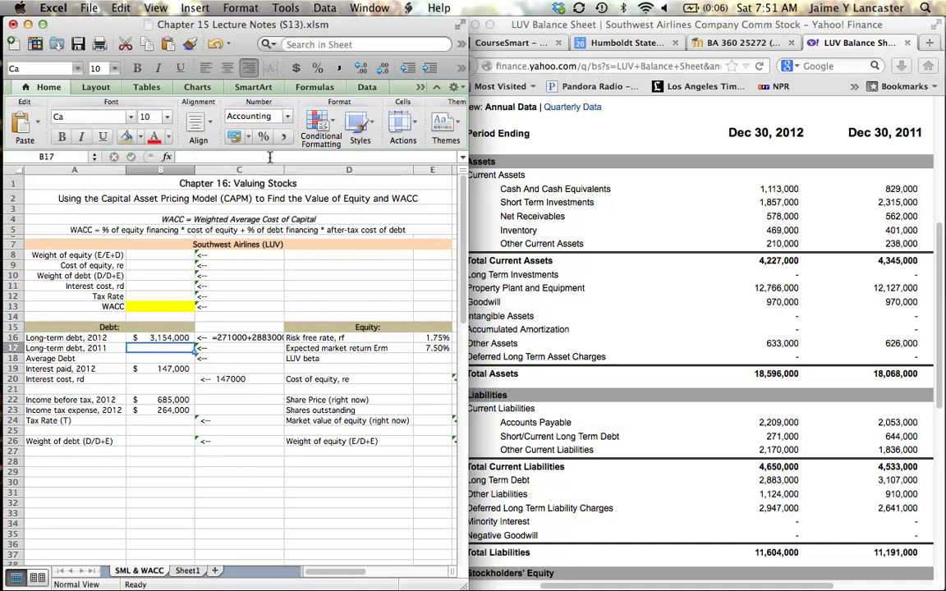
{"action": "mouse_move", "coordinate": [285, 169]}
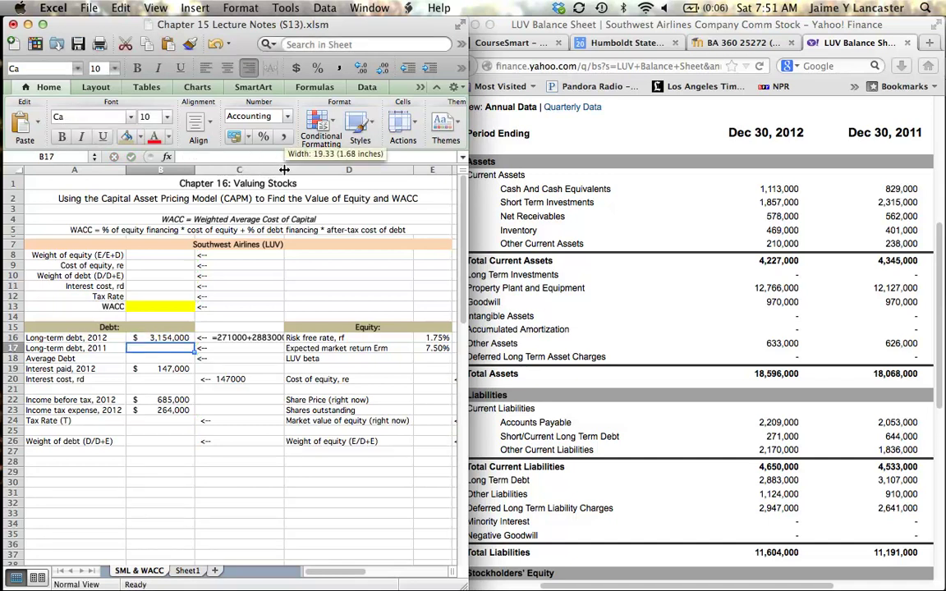
{"action": "left_click_drag", "start_coordinate": [284, 169], "coordinate": [290, 169]}
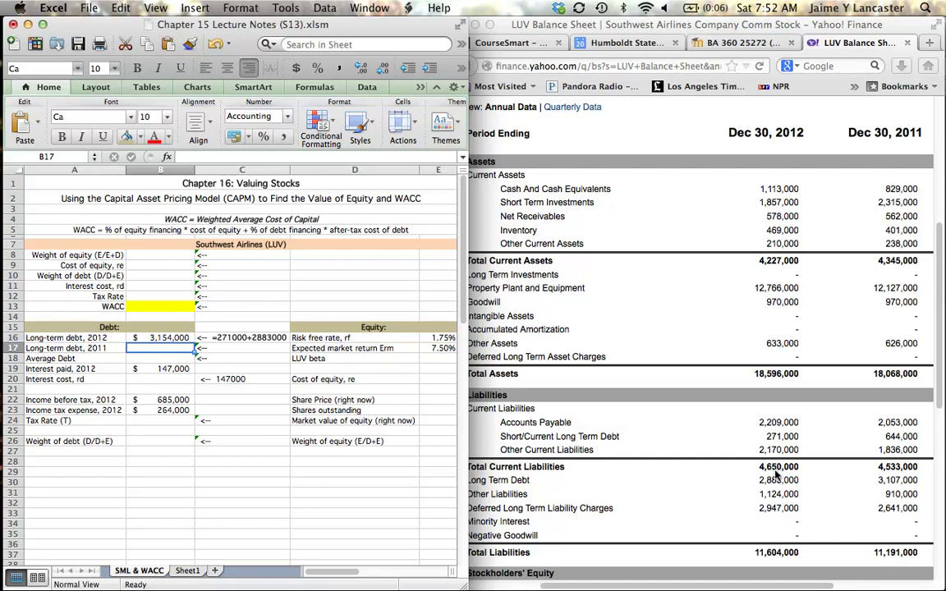
Enter 2011 long-term debt =644000+3107000 and average debt =AVERAGE(B16:B17), giving $3,452,500
{"action": "type", "text": "="}
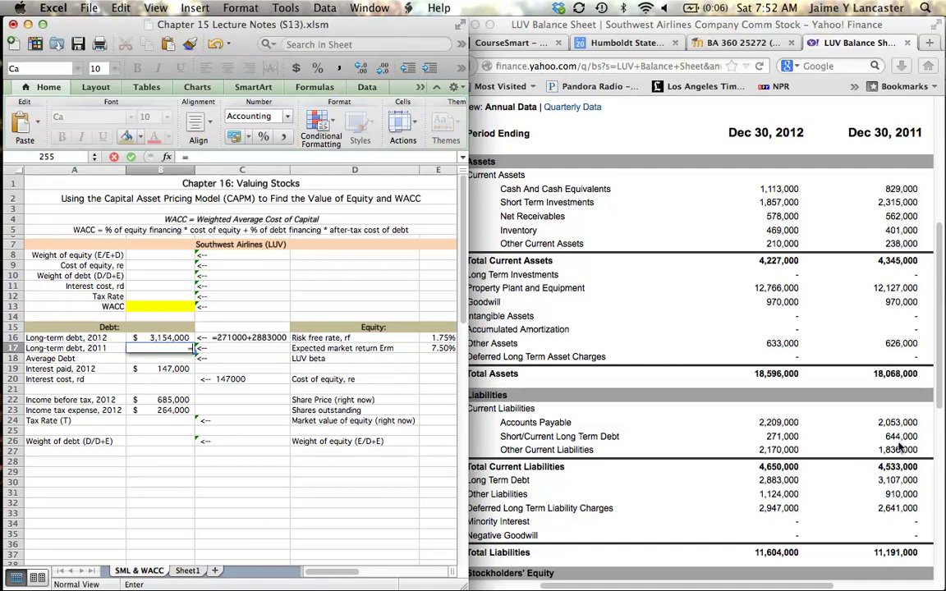
{"action": "type", "text": "644000+"}
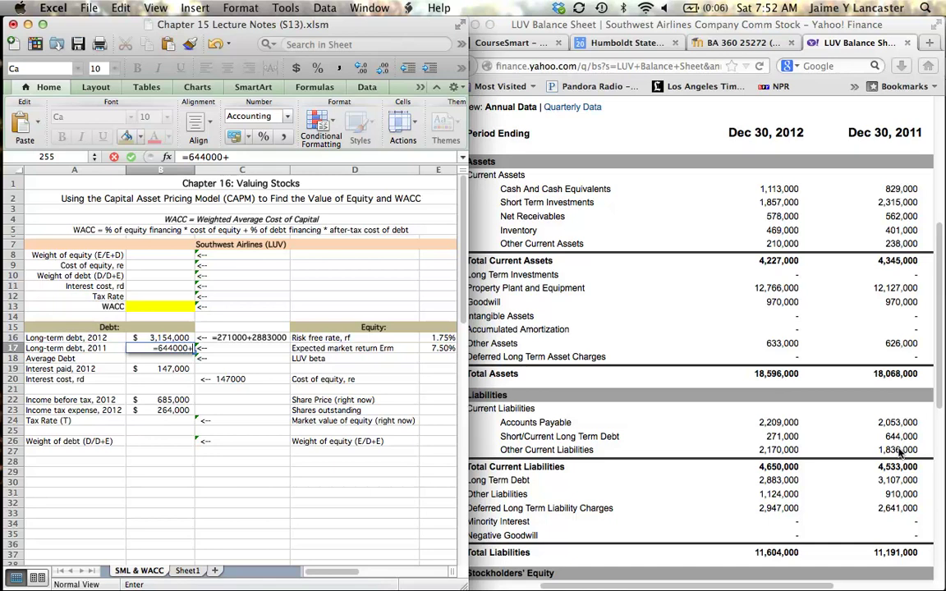
{"action": "type", "text": "3107000"}
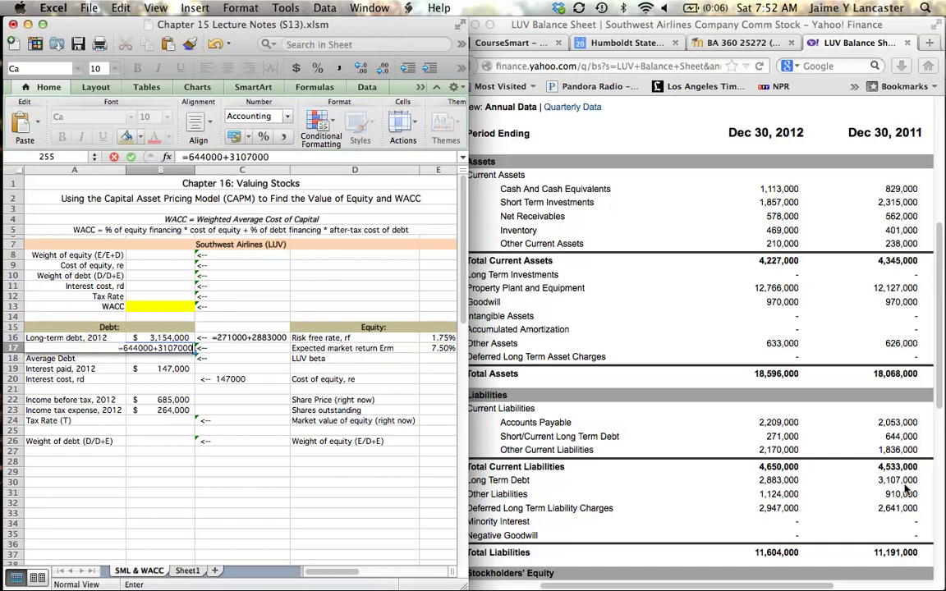
{"action": "key", "text": "Return"}
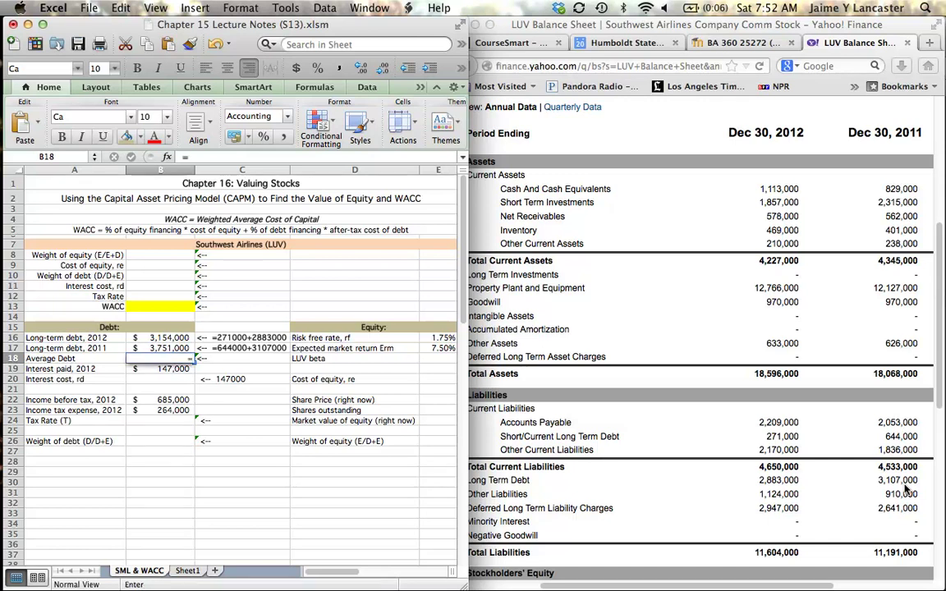
{"action": "type", "text": "="}
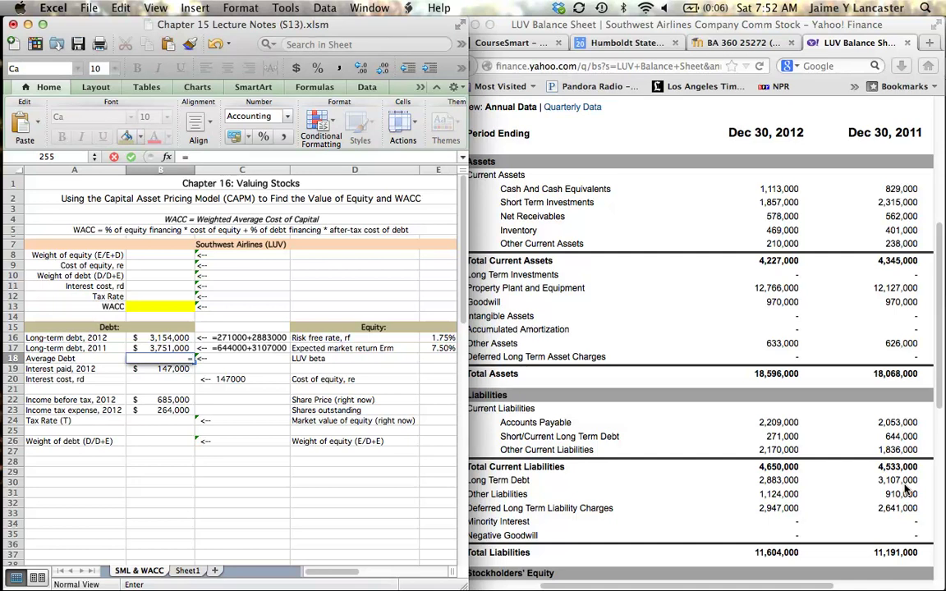
{"action": "type", "text": "average"}
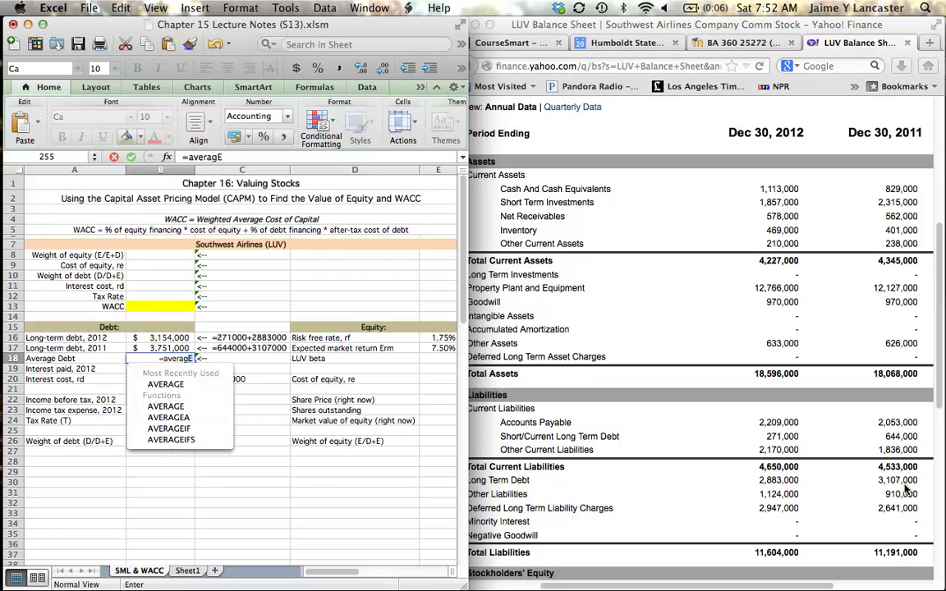
{"action": "type", "text": "("}
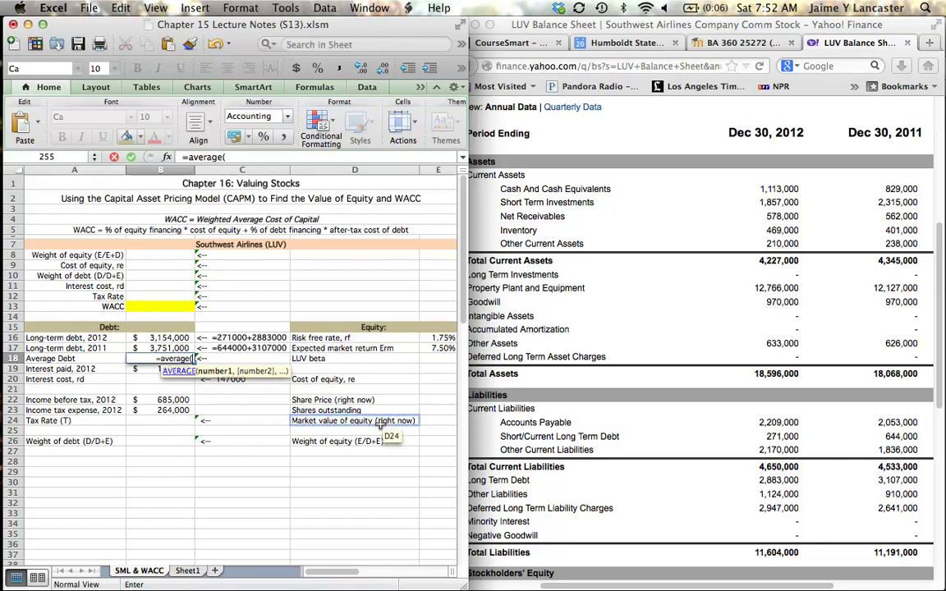
{"action": "left_click_drag", "start_coordinate": [174, 337], "coordinate": [186, 349]}
{"action": "key", "text": "Return"}
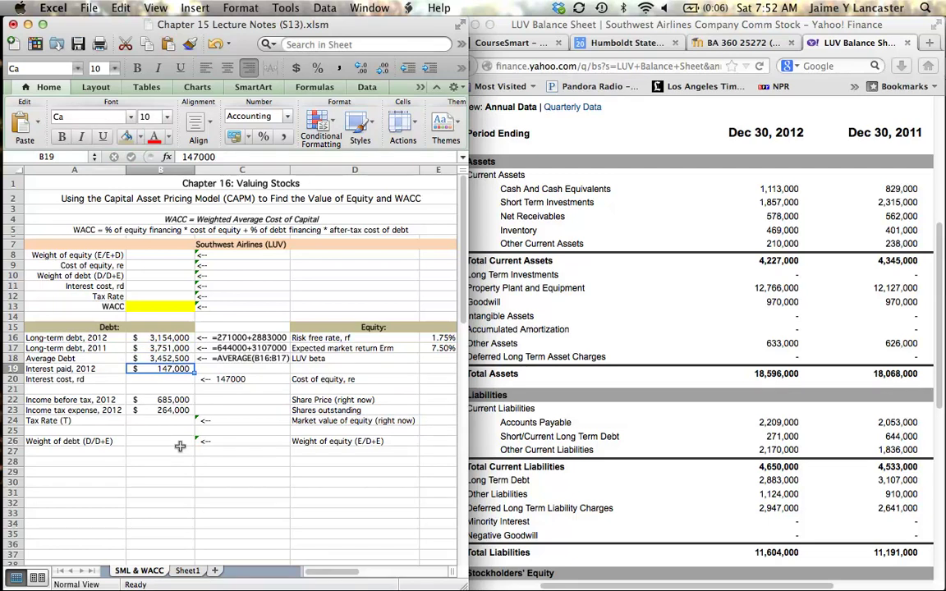
Clear the old label in C20 and enter =B19/B18 in B20 for 4.26% interest cost
{"action": "left_click", "coordinate": [235, 378]}
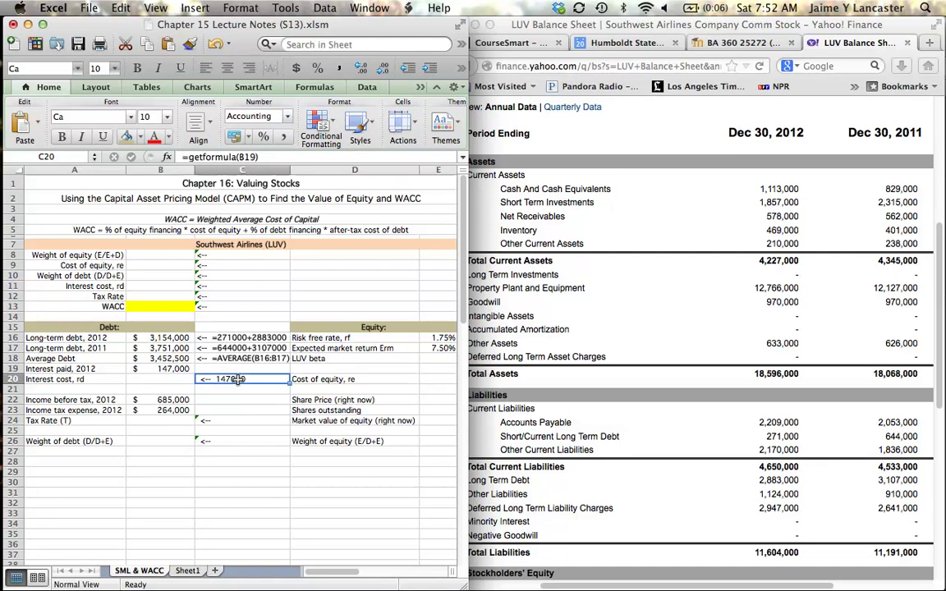
{"action": "key", "text": "BackSpace"}
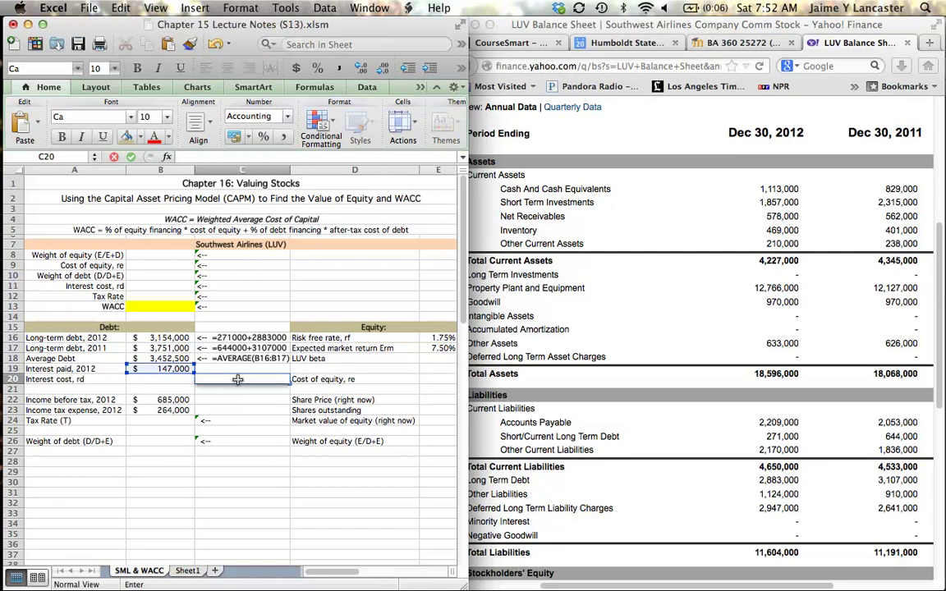
{"action": "key", "text": "Return"}
{"action": "left_click", "coordinate": [168, 378]}
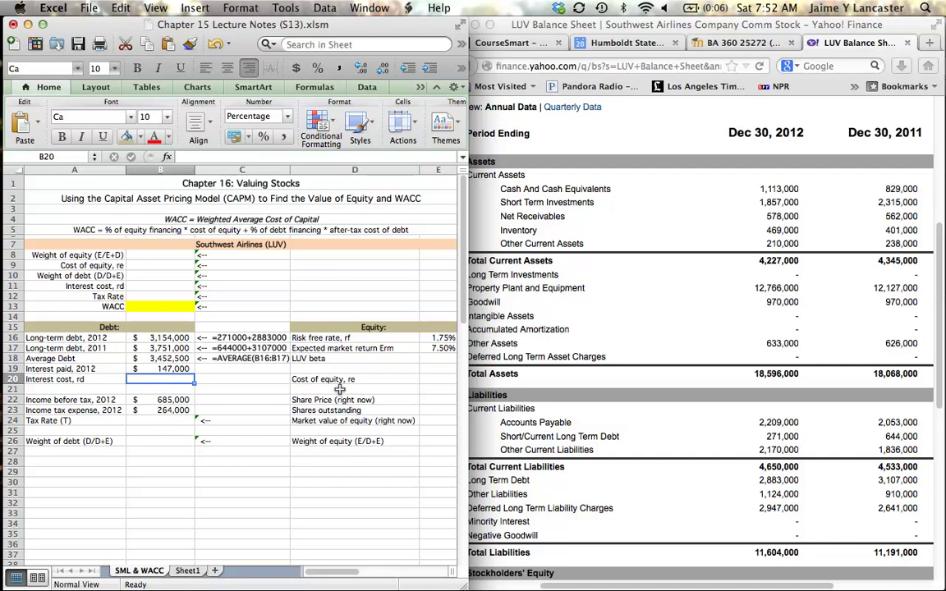
{"action": "type", "text": "="}
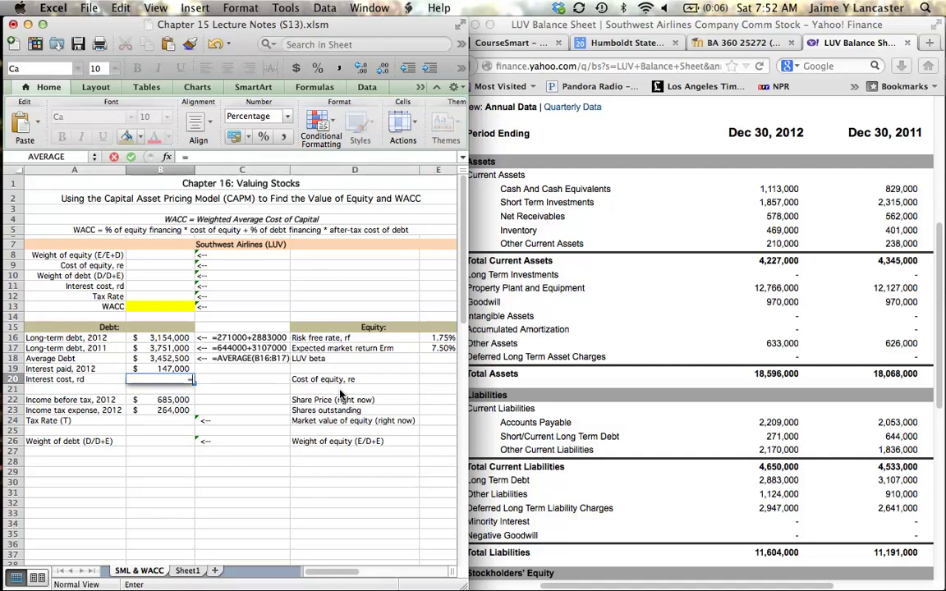
{"action": "left_click", "coordinate": [161, 370]}
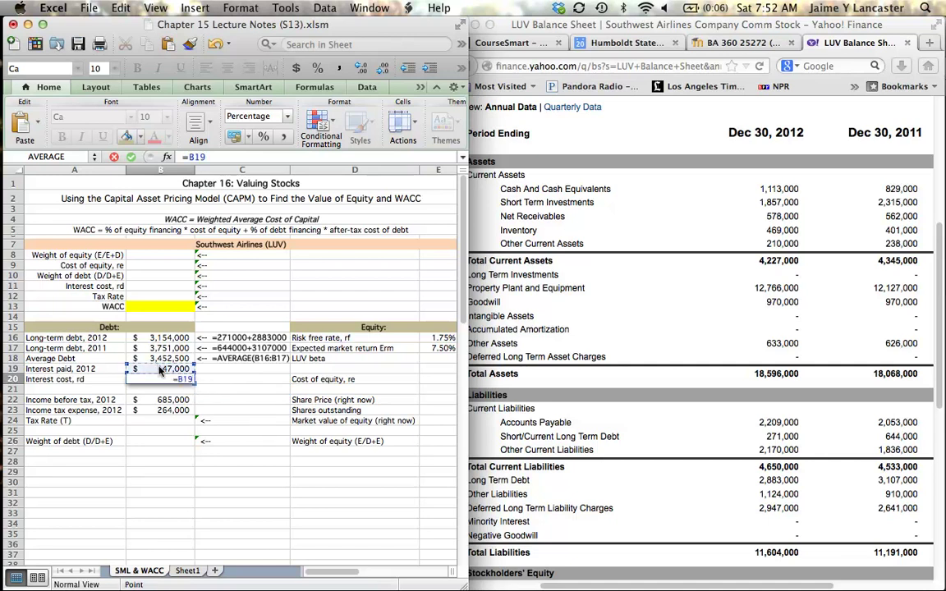
{"action": "type", "text": "/"}
{"action": "left_click", "coordinate": [165, 358]}
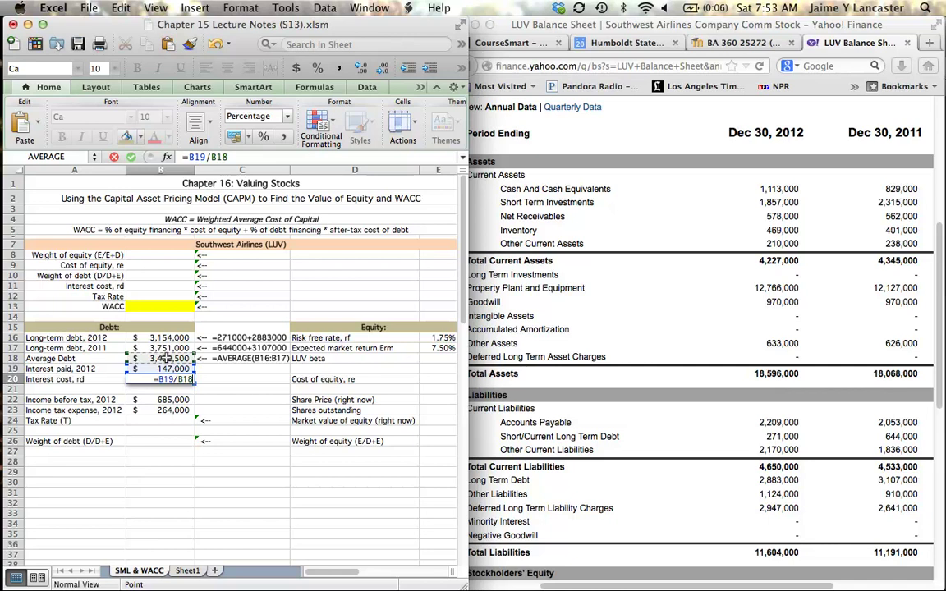
{"action": "key", "text": "Return"}
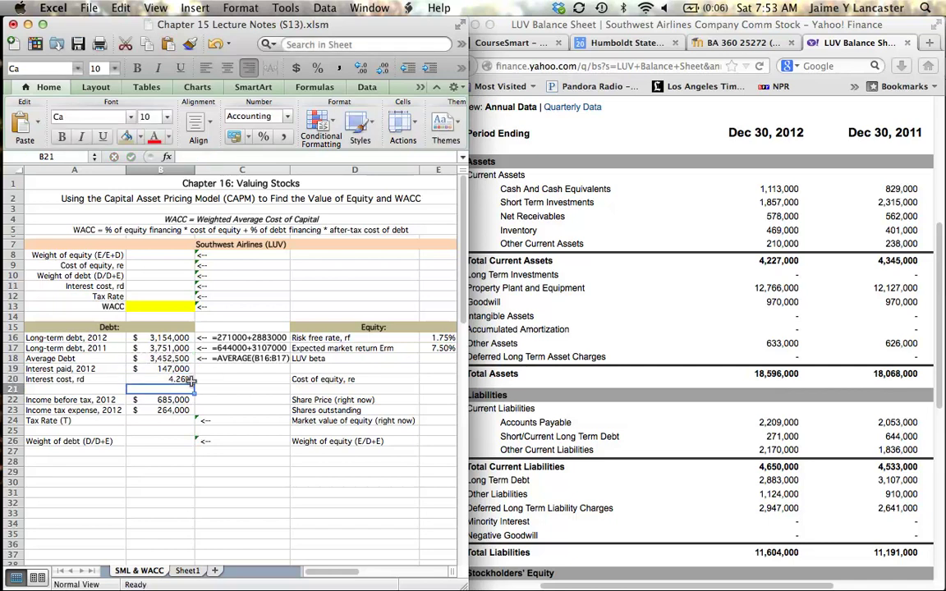
{"action": "key", "text": "Up"}
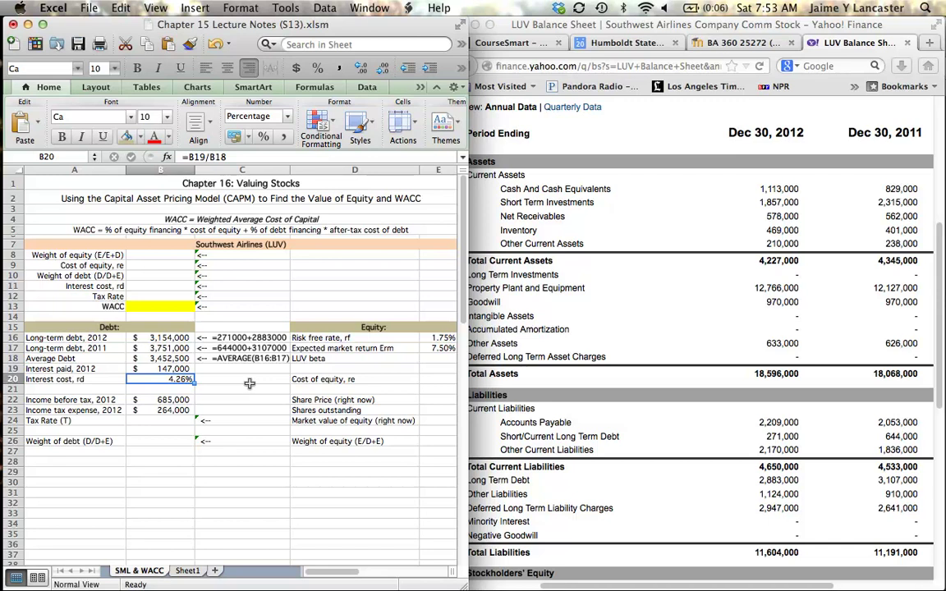
Label C20 with =GETFORMULA(B20) to display the interest cost formula
{"action": "left_click", "coordinate": [250, 381]}
{"action": "type", "text": "=get"}
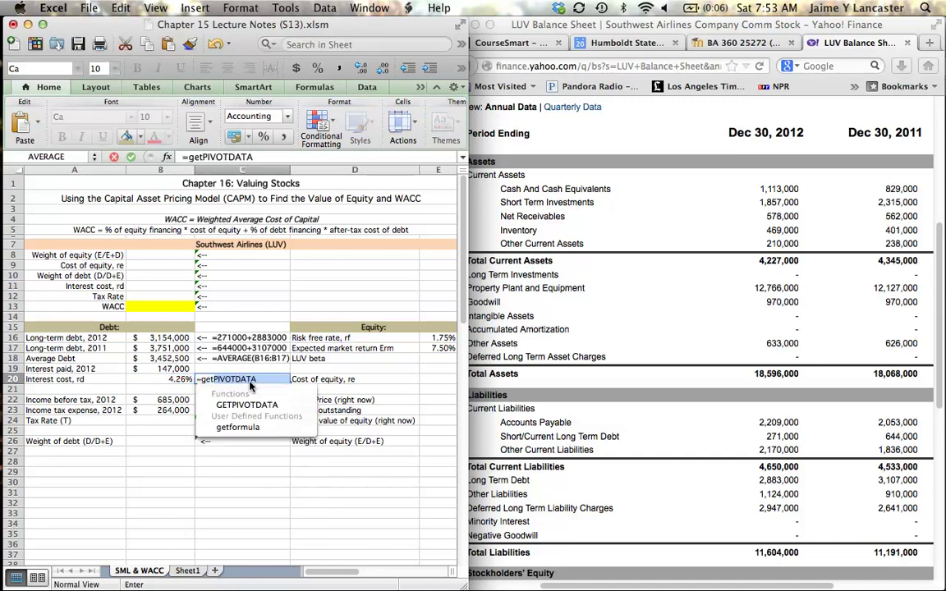
{"action": "double_click", "coordinate": [228, 428]}
{"action": "left_click", "coordinate": [176, 382]}
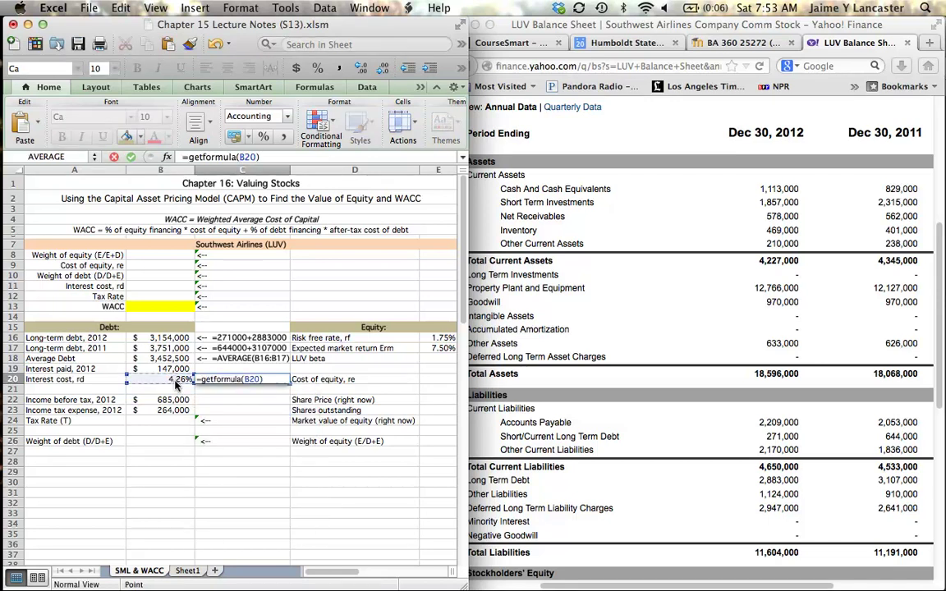
{"action": "key", "text": "Return"}
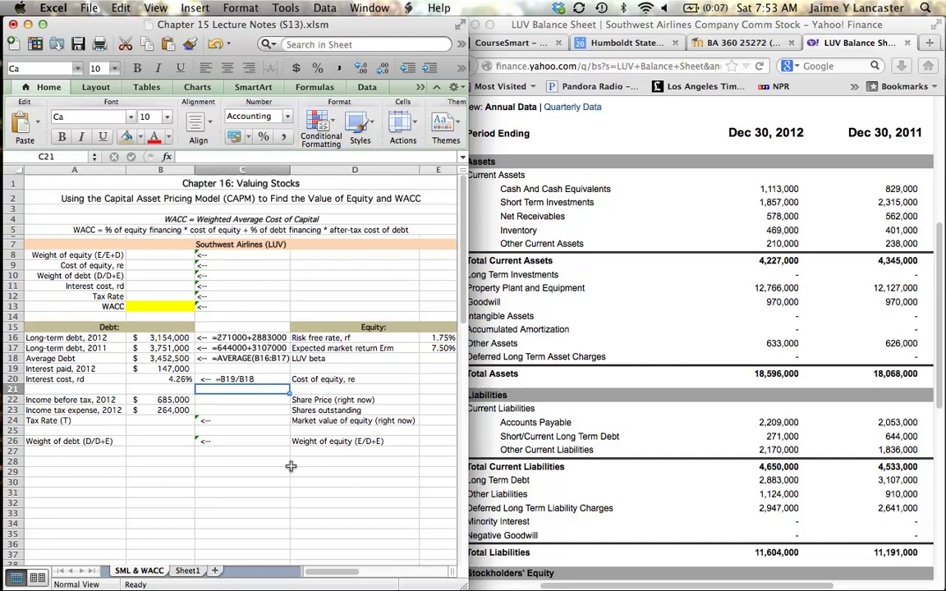
Enter =B23/B22 in B24 so the tax rate computes to 39%
{"action": "left_click", "coordinate": [171, 421]}
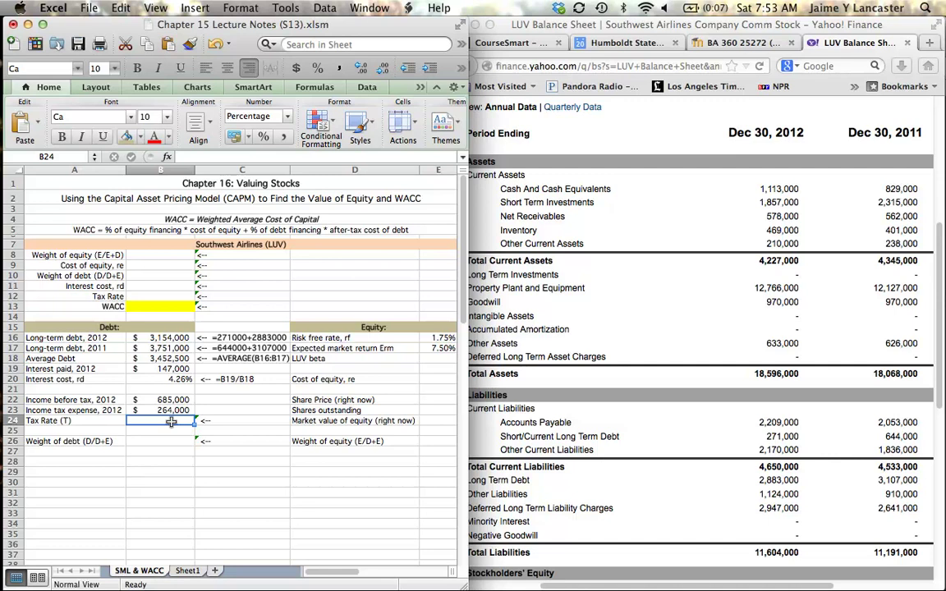
{"action": "left_click", "coordinate": [170, 400]}
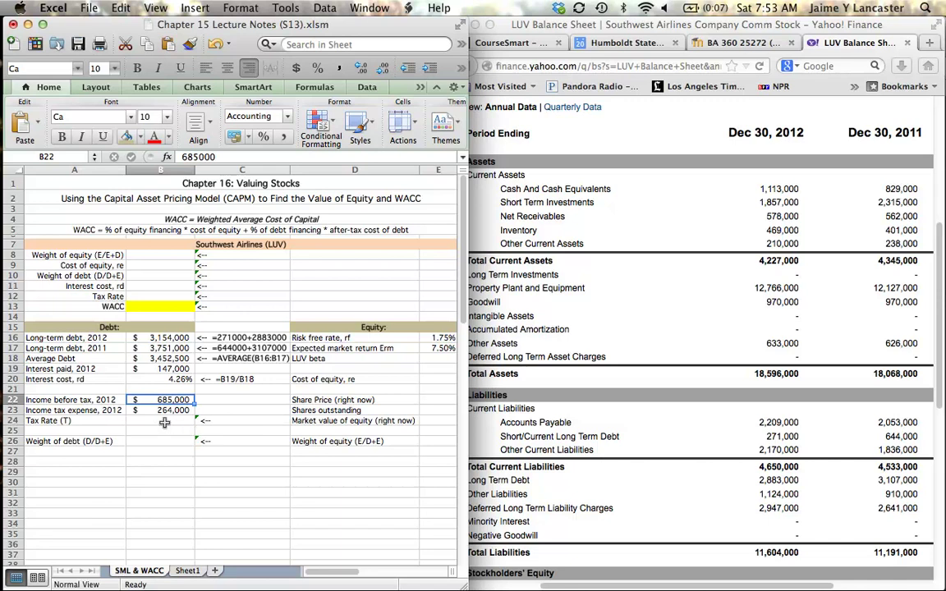
{"action": "key", "text": "Down"}
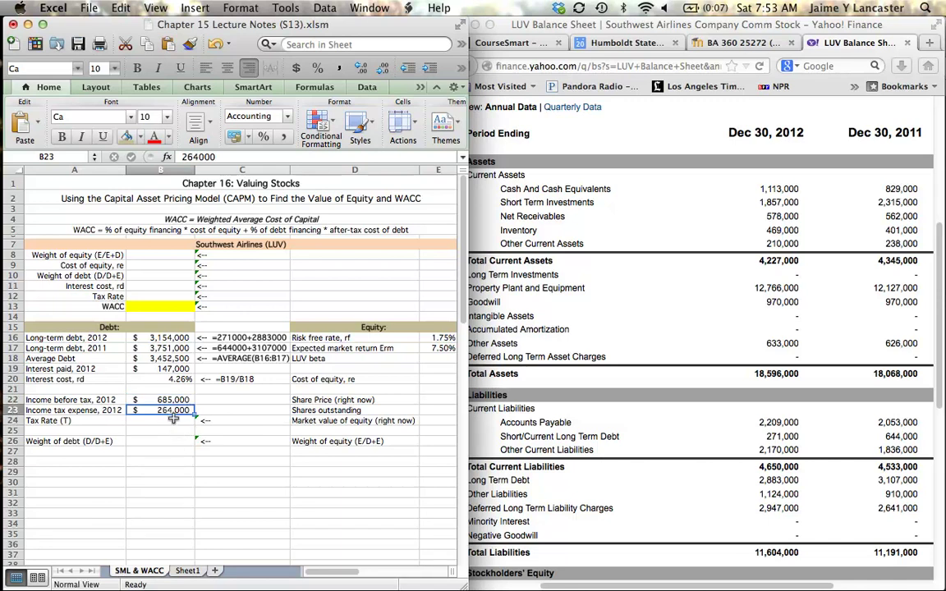
{"action": "left_click", "coordinate": [174, 419]}
{"action": "type", "text": "="}
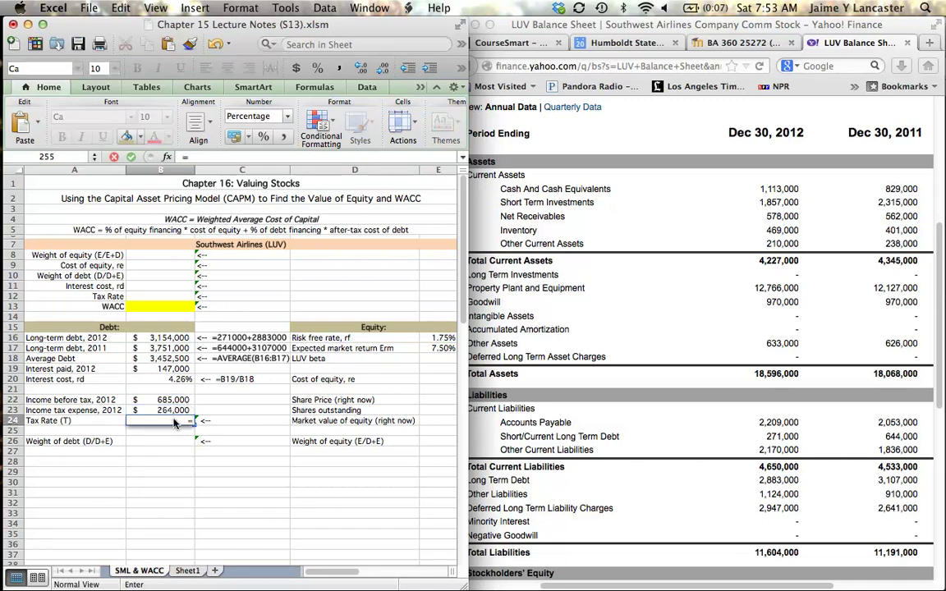
{"action": "left_click", "coordinate": [169, 411]}
{"action": "type", "text": "/"}
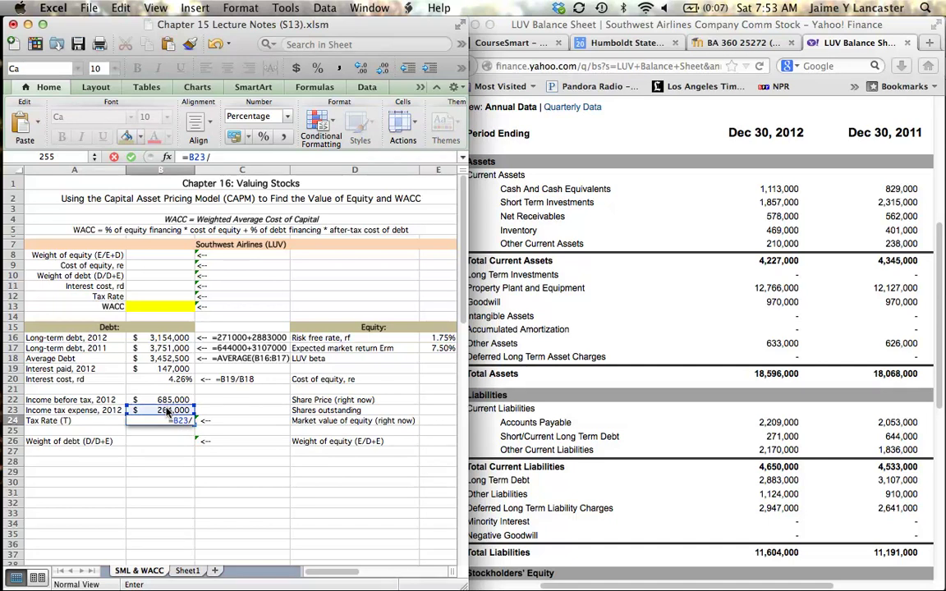
{"action": "left_click", "coordinate": [167, 399]}
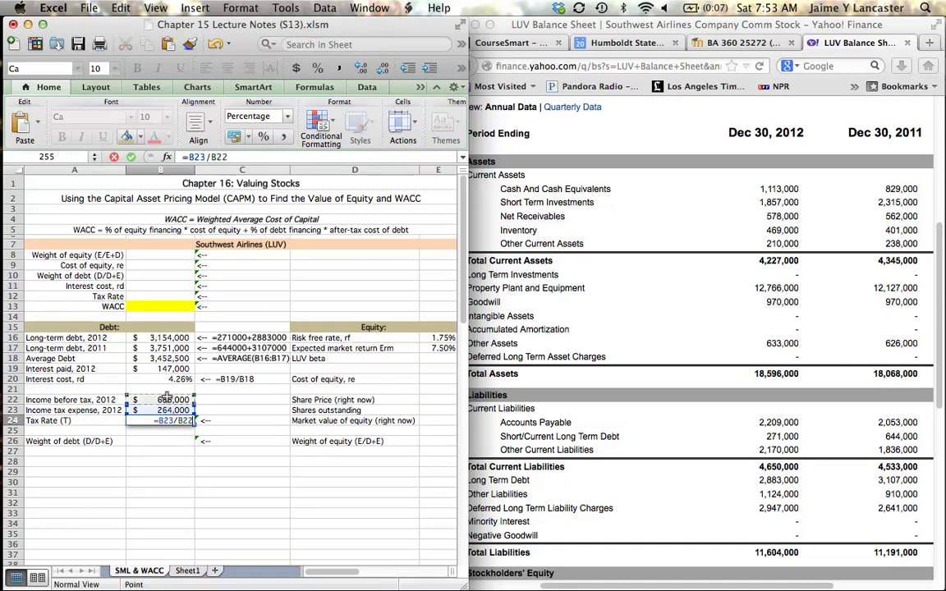
{"action": "key", "text": "Return"}
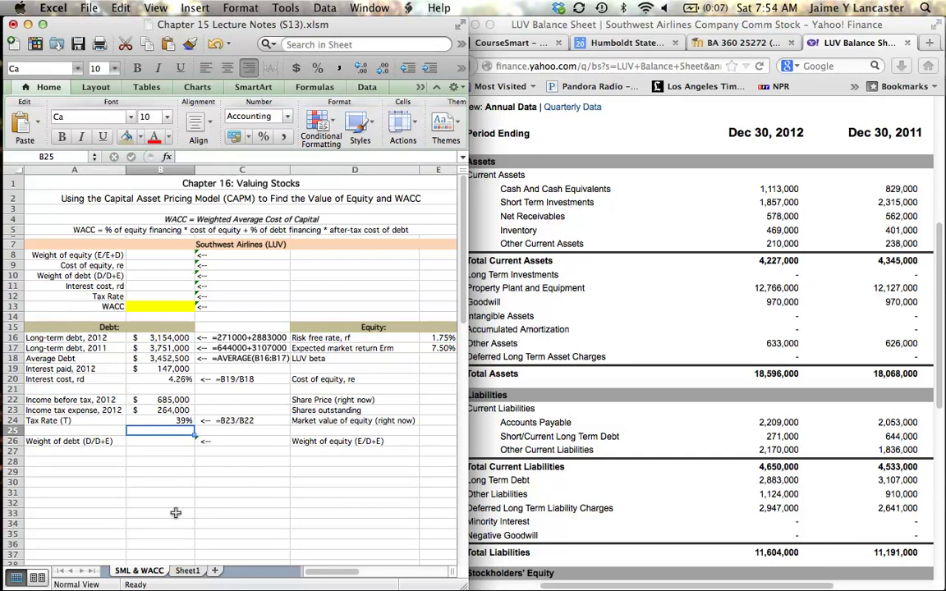
{"action": "left_click", "coordinate": [168, 388]}
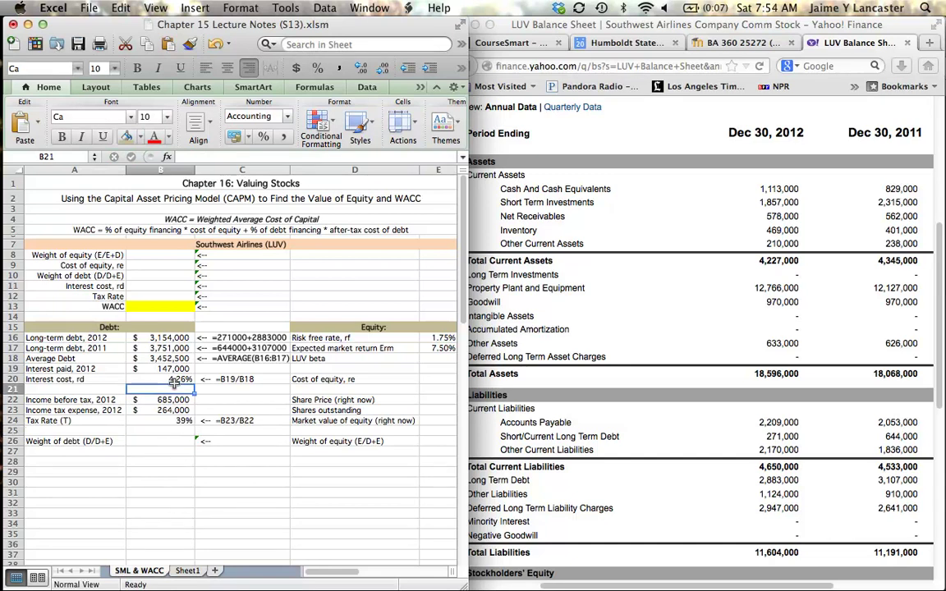
{"action": "left_click", "coordinate": [173, 381]}
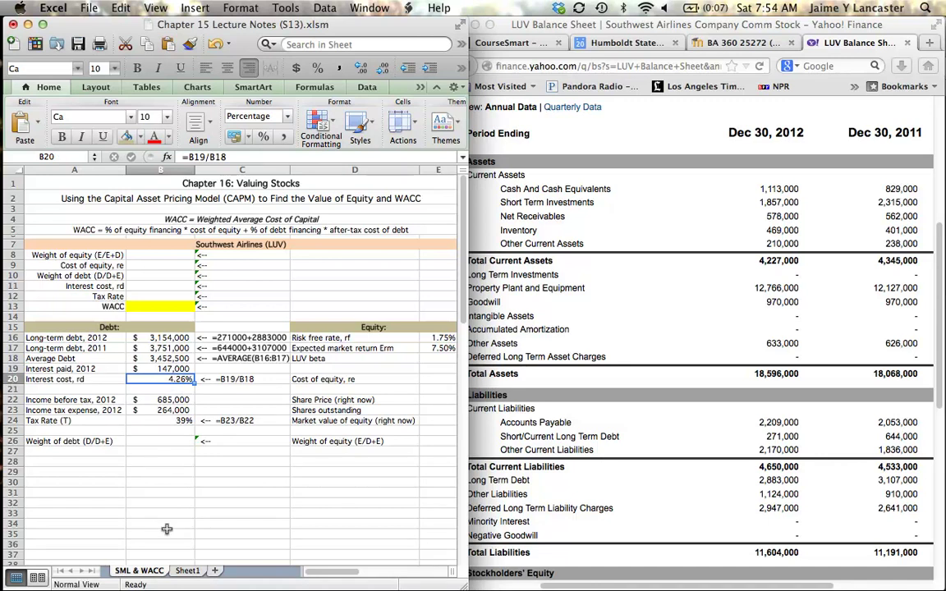
{"action": "left_click", "coordinate": [160, 420]}
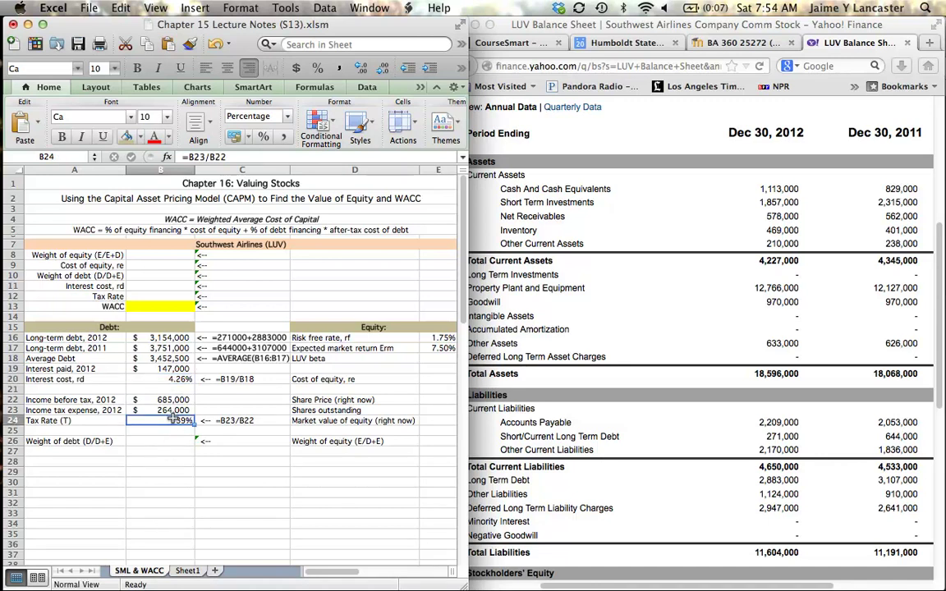